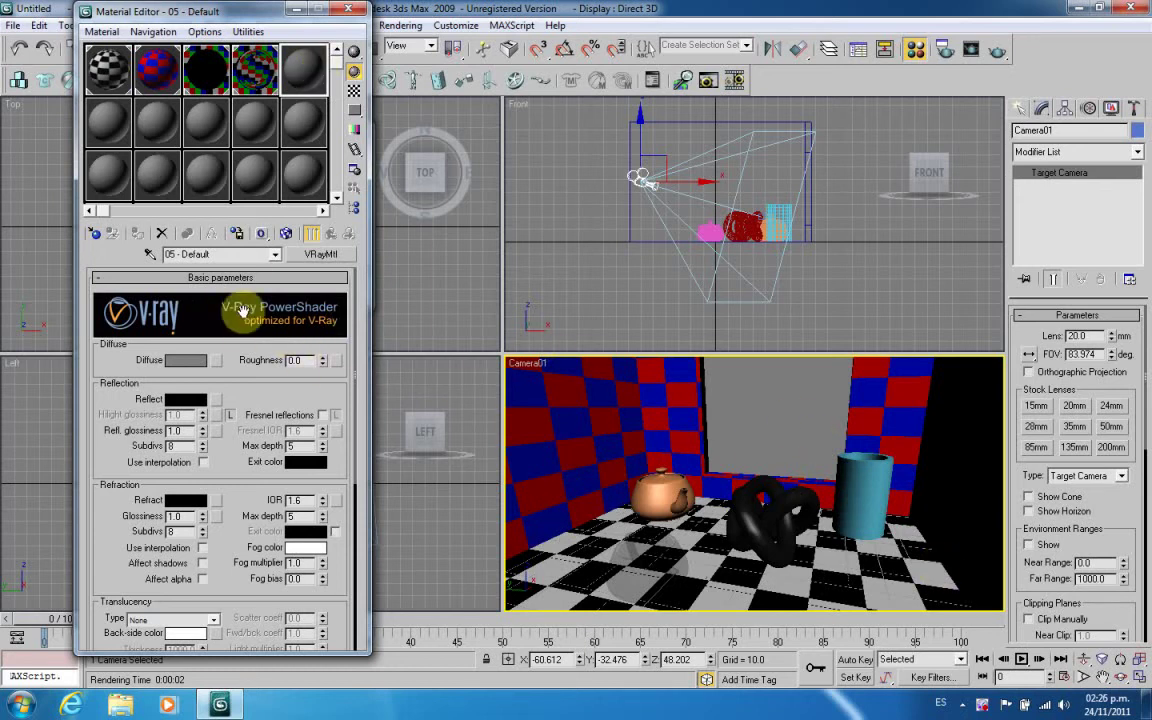
- Set the VRayMtl diffuse colour to a fully saturated bright green
left_click(184, 362)
left_click(369, 101)
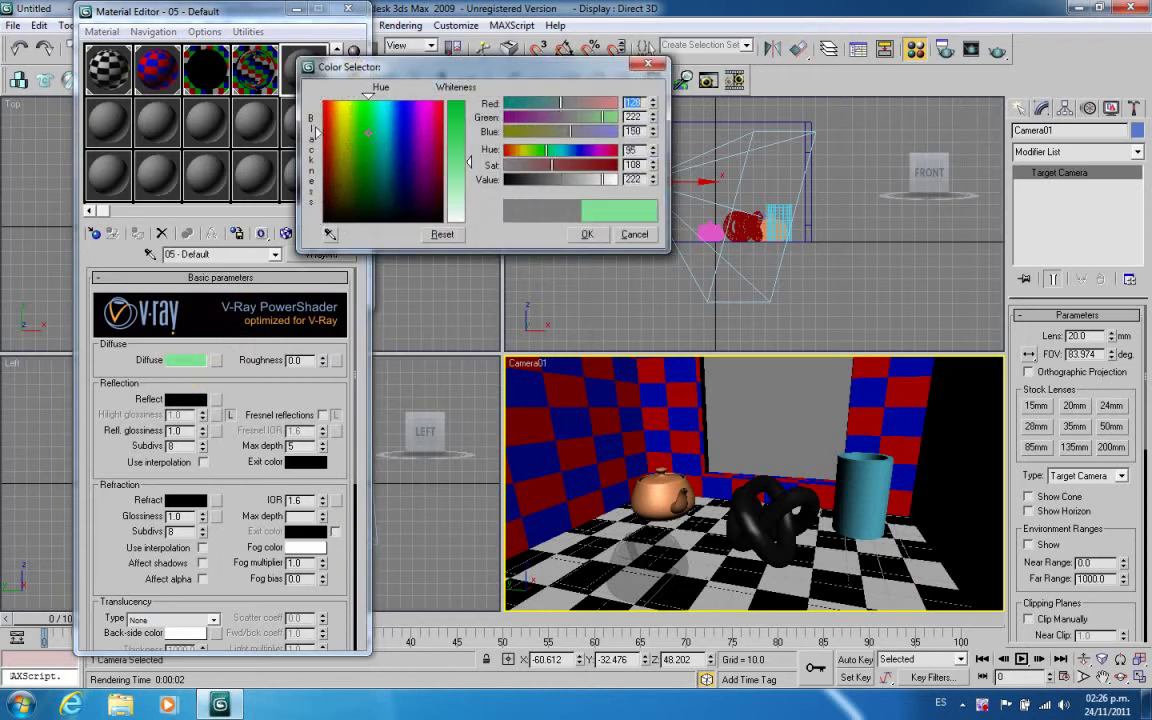
left_click_drag(469, 162, 469, 101)
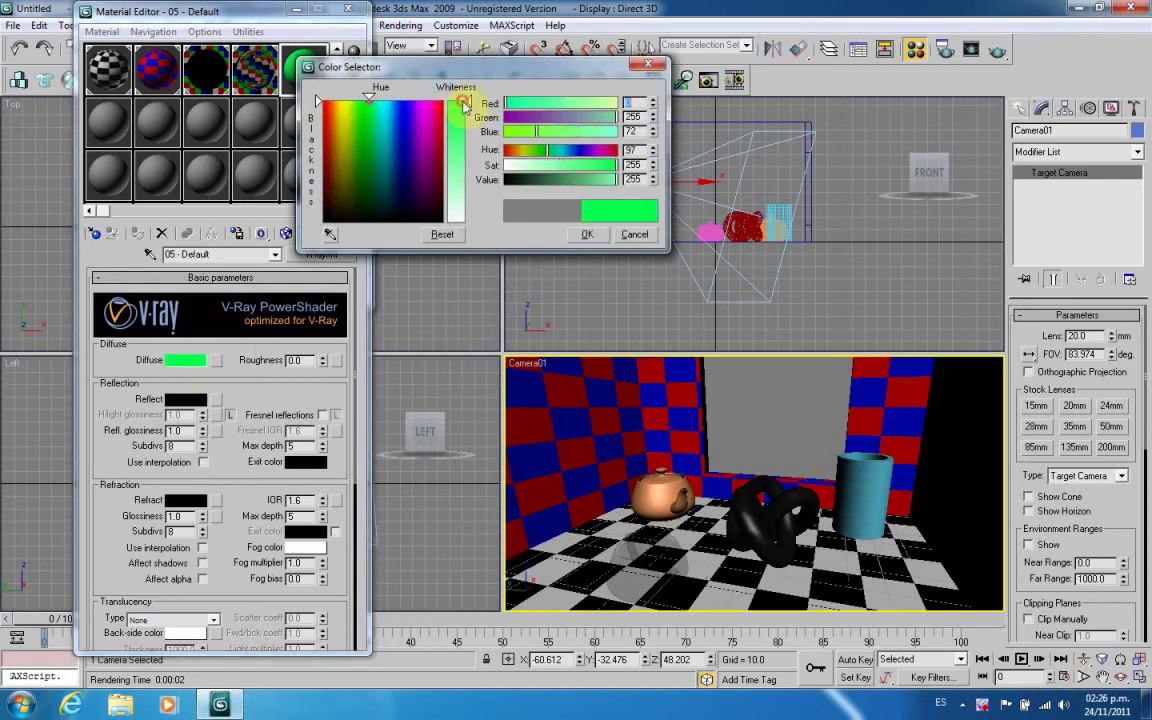
left_click(587, 234)
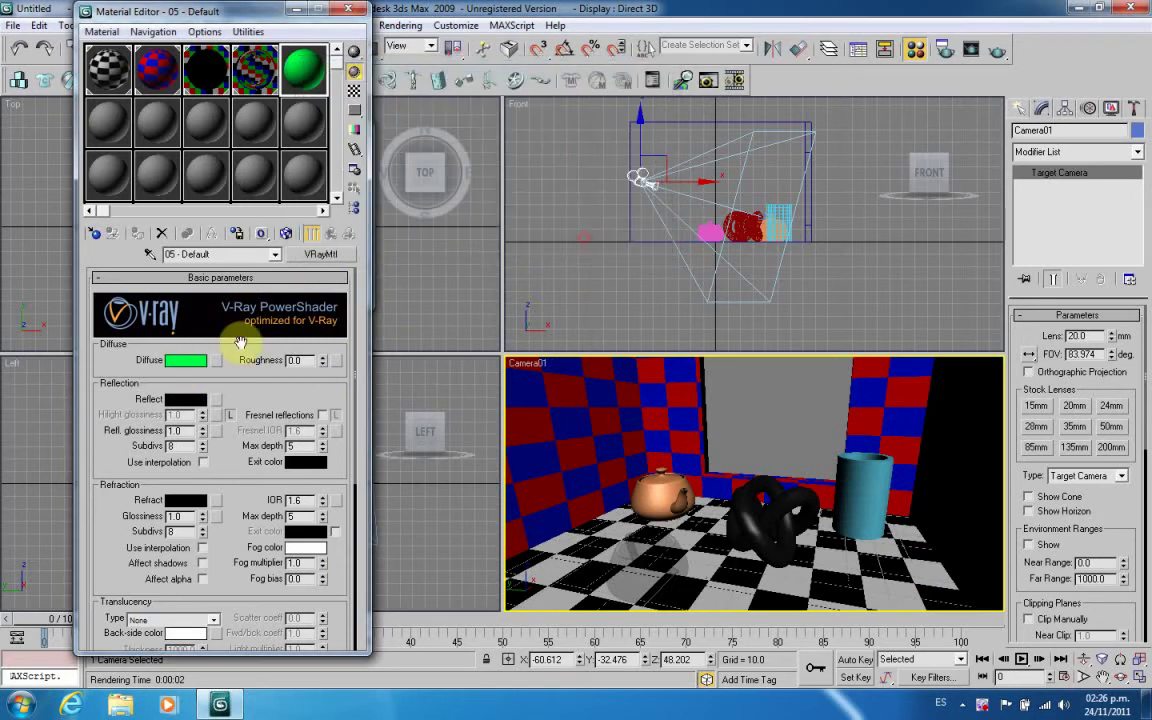
- Give the material a grey reflection colour and apply it to the teapot
left_click(185, 399)
left_click_drag(437, 184, 469, 195)
left_click(578, 234)
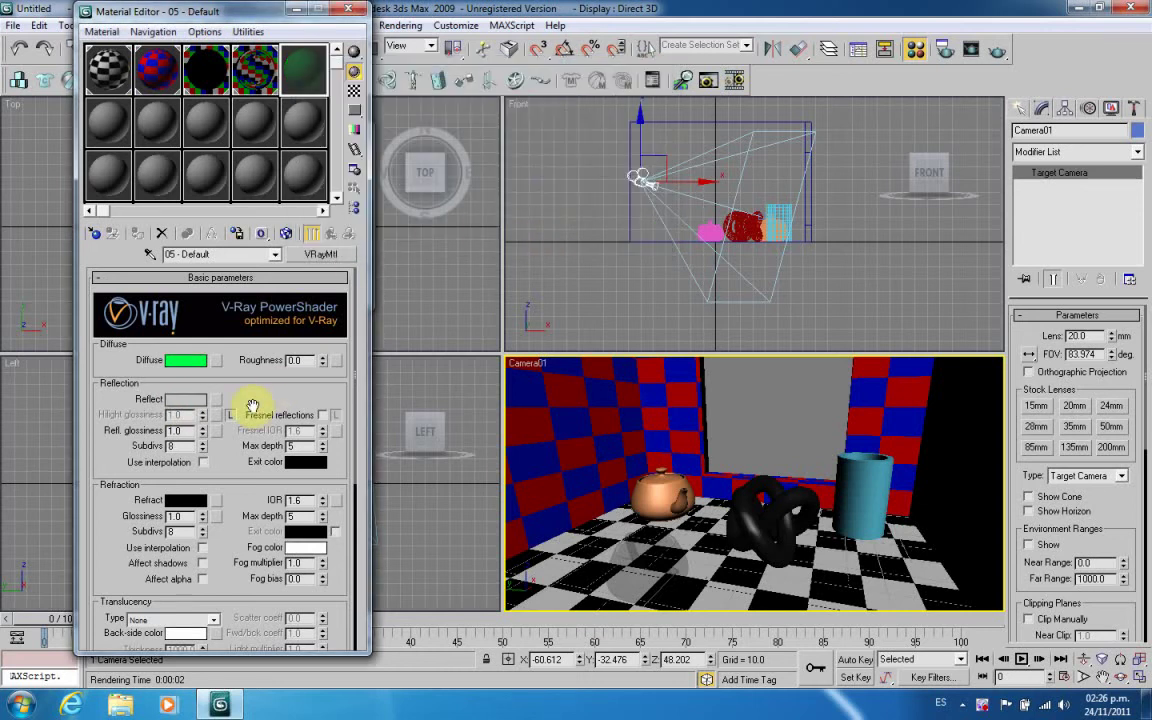
left_click_drag(305, 60, 660, 472)
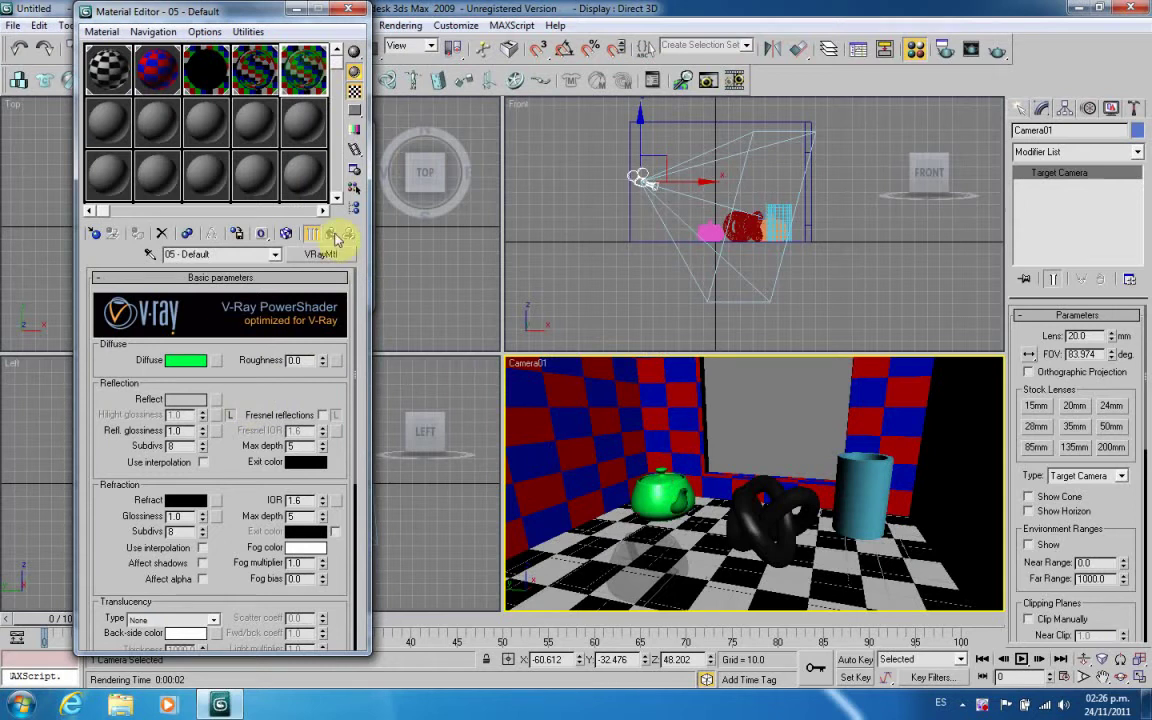
- Convert the next unused material slot to a VRayMtl
left_click(103, 141)
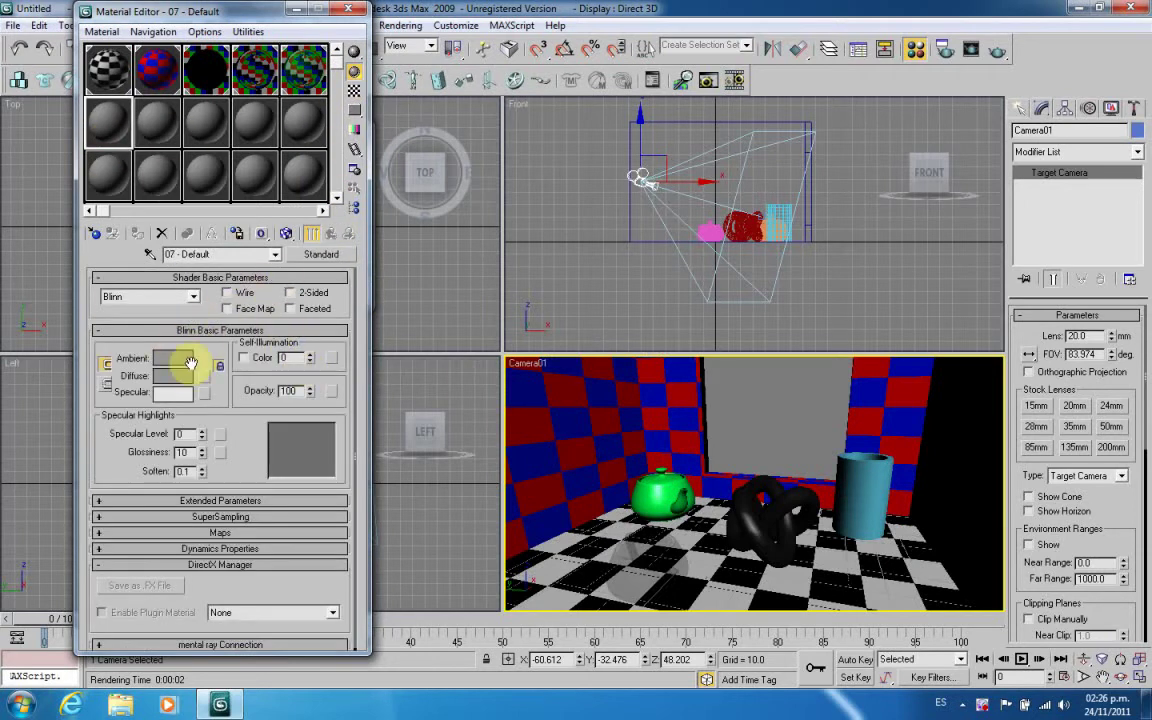
left_click(320, 254)
double_click(425, 415)
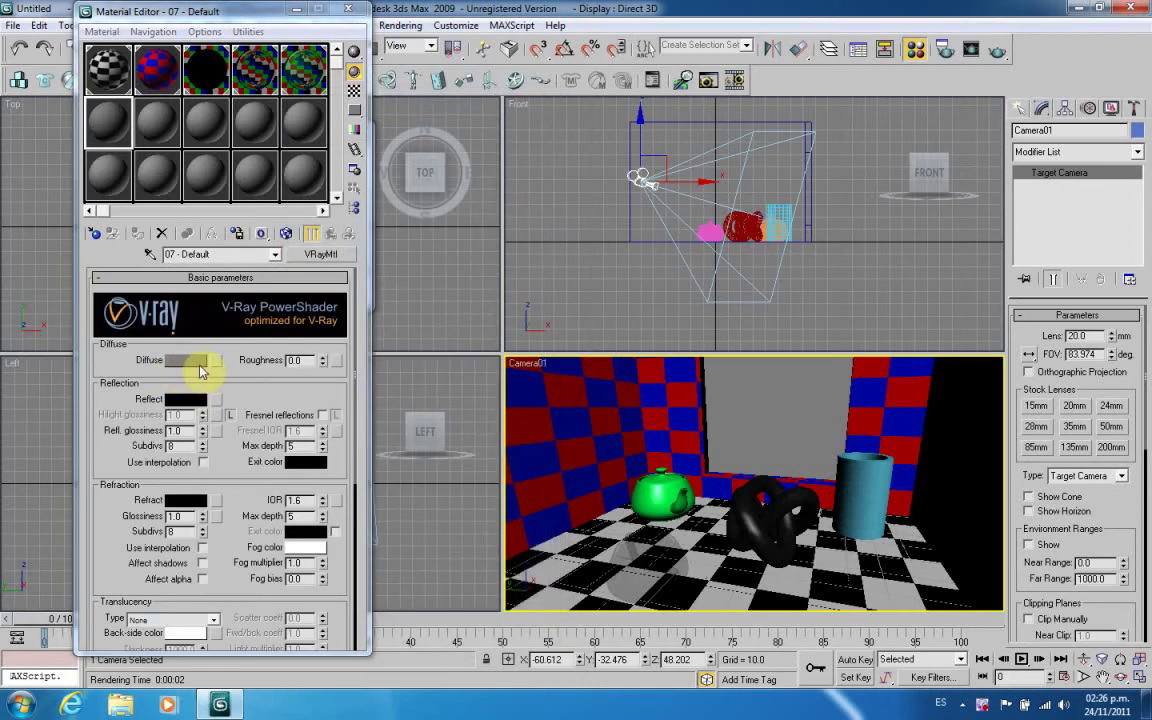
- Set the diffuse to yellow and the reflection to light grey, then apply it to the cylinder
left_click(185, 362)
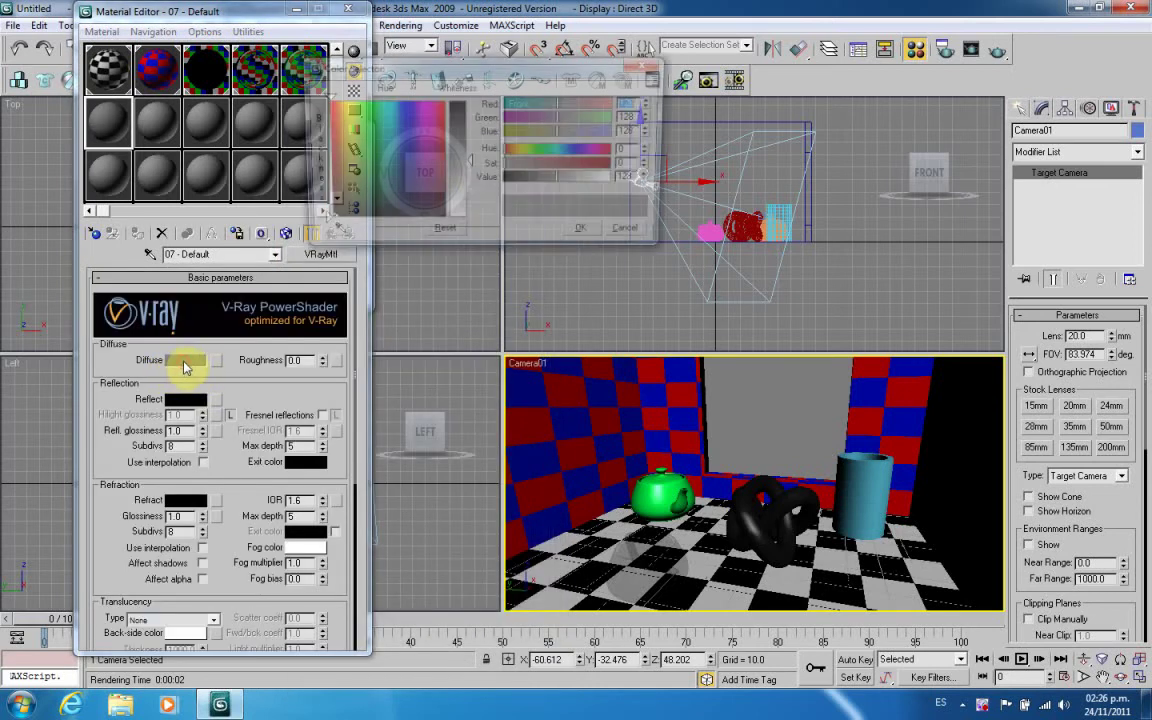
mouse_move(419, 167)
left_mouse_down()
mouse_move(410, 140)
mouse_move(377, 118)
mouse_move(333, 132)
mouse_move(398, 124)
mouse_move(320, 123)
mouse_move(344, 135)
mouse_move(410, 108)
mouse_move(348, 147)
left_mouse_up()
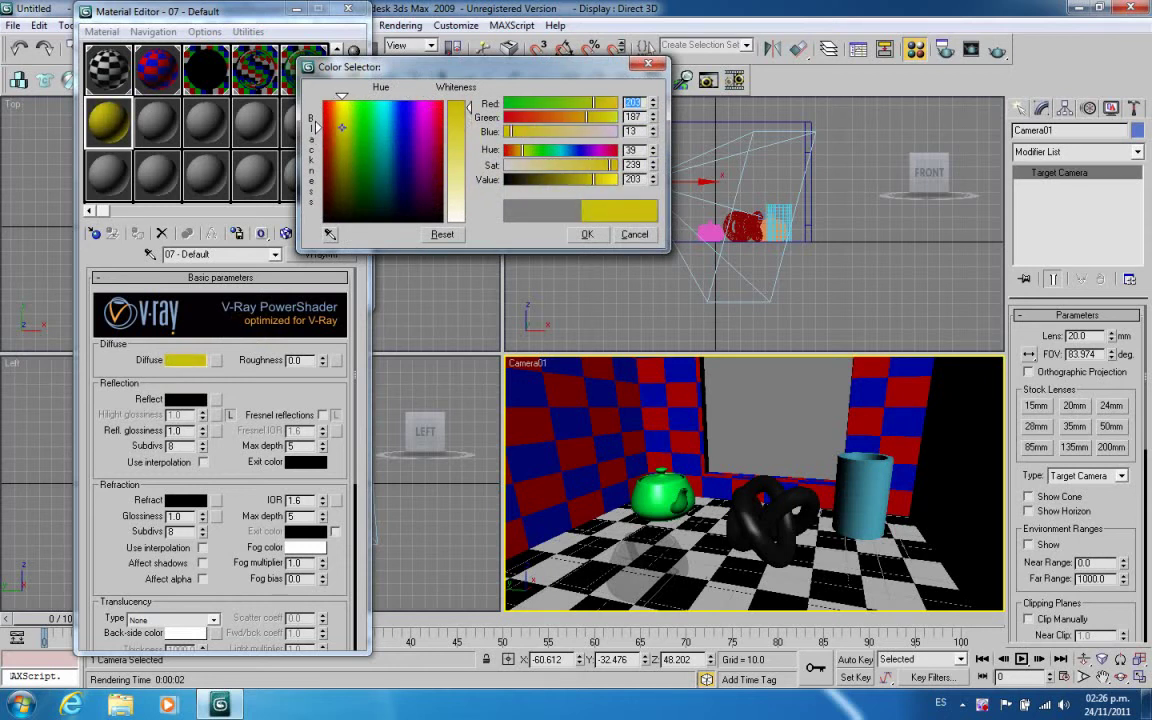
left_click(589, 235)
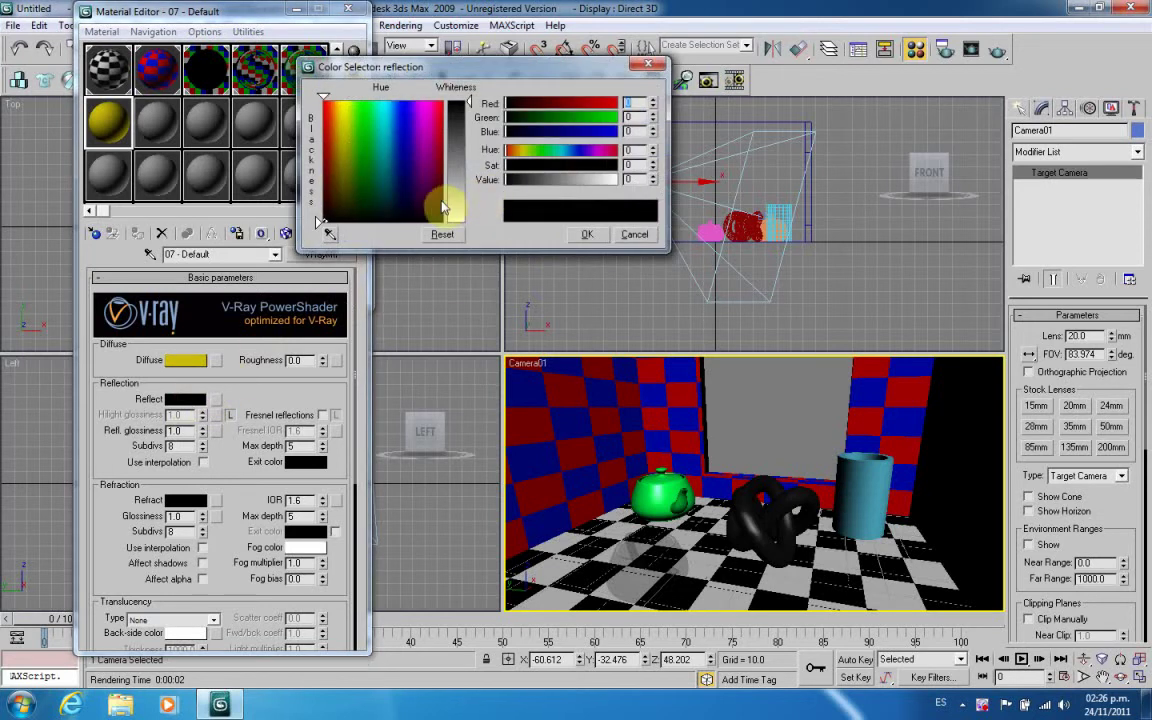
left_click(455, 200)
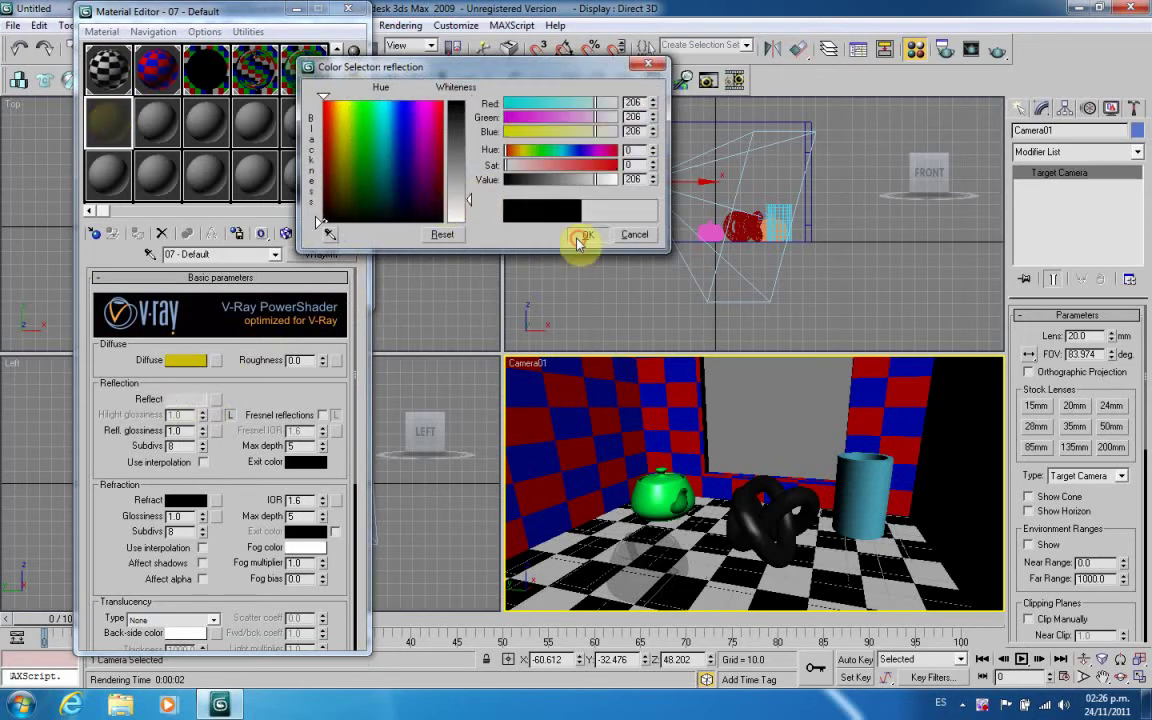
left_click(580, 240)
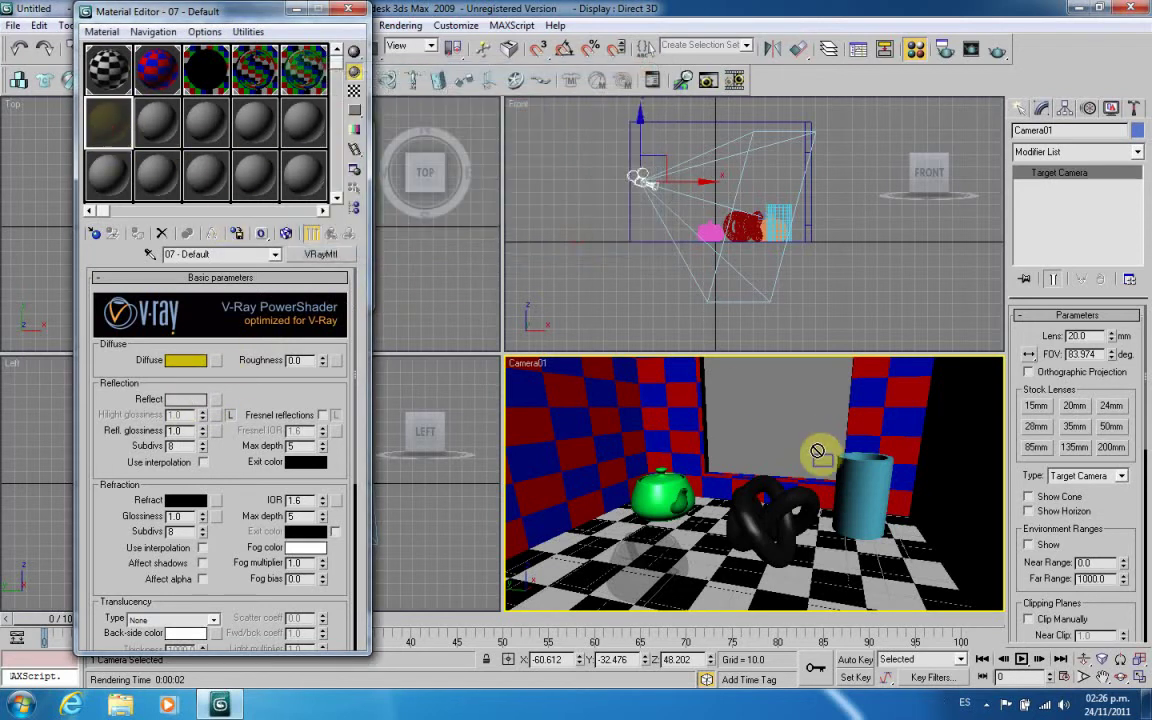
left_click_drag(817, 452, 852, 480)
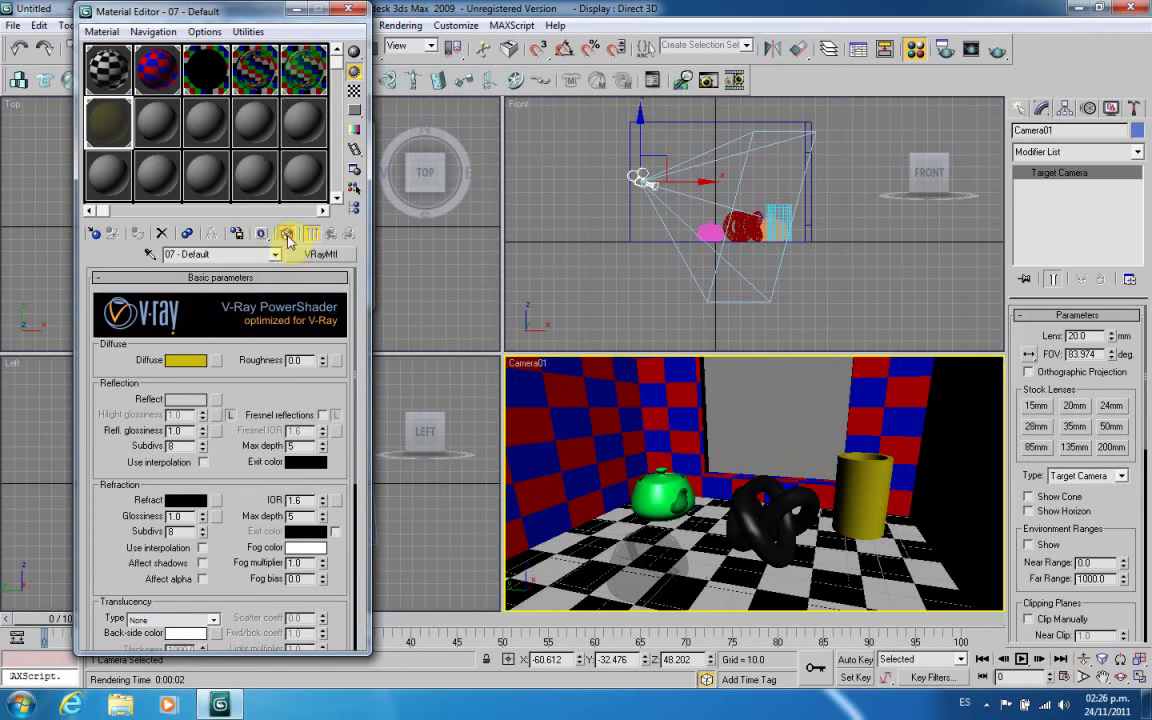
- Render the camera view in the frame window, review it, and close the window
left_click(971, 49)
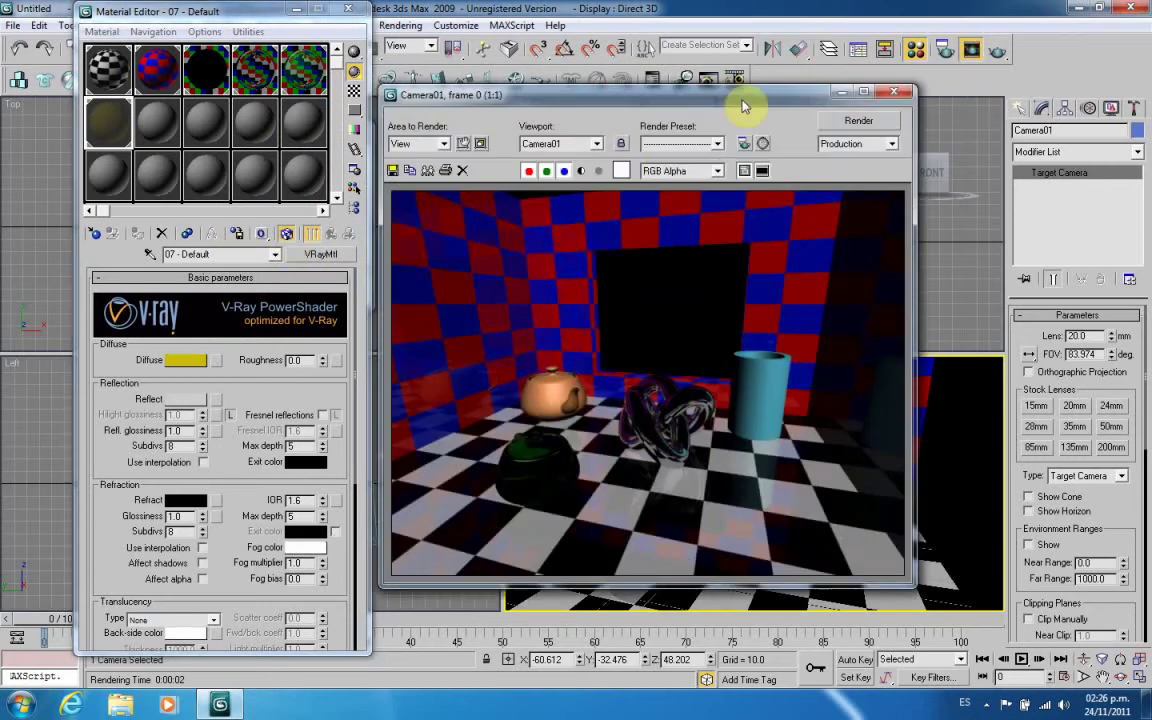
left_click(828, 121)
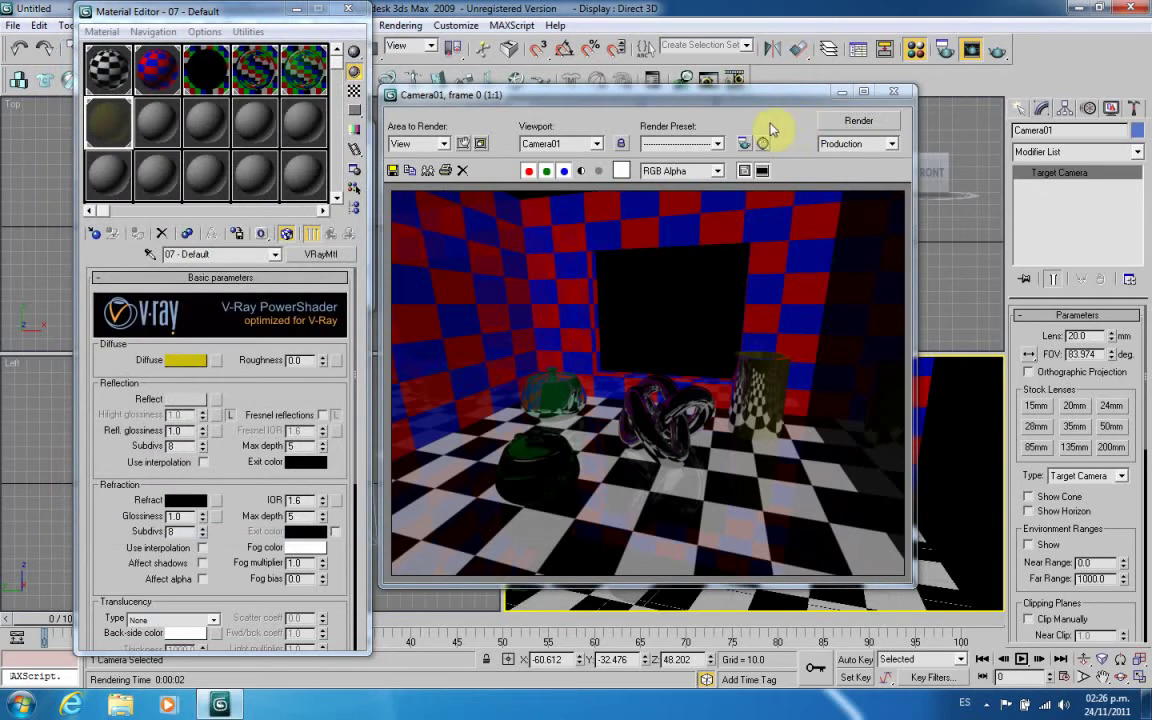
left_click(895, 93)
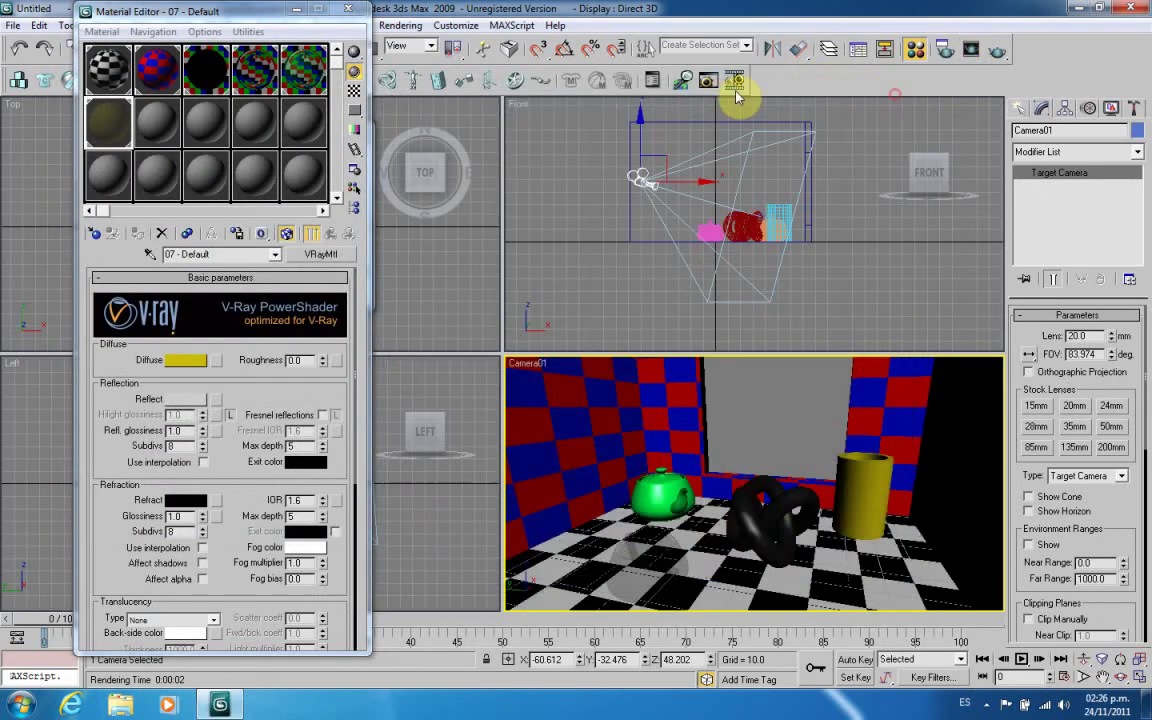
- Place a VRaySun in the Top view and accept the automatic VRaySky environment map
left_click(347, 9)
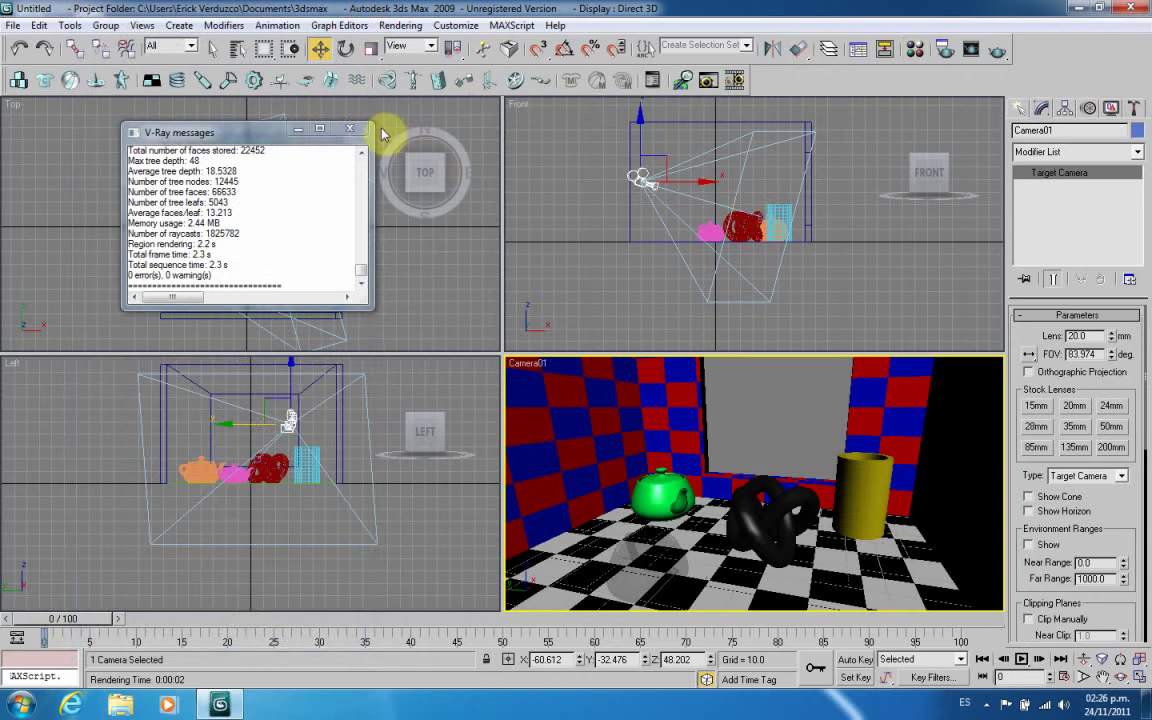
left_click(349, 128)
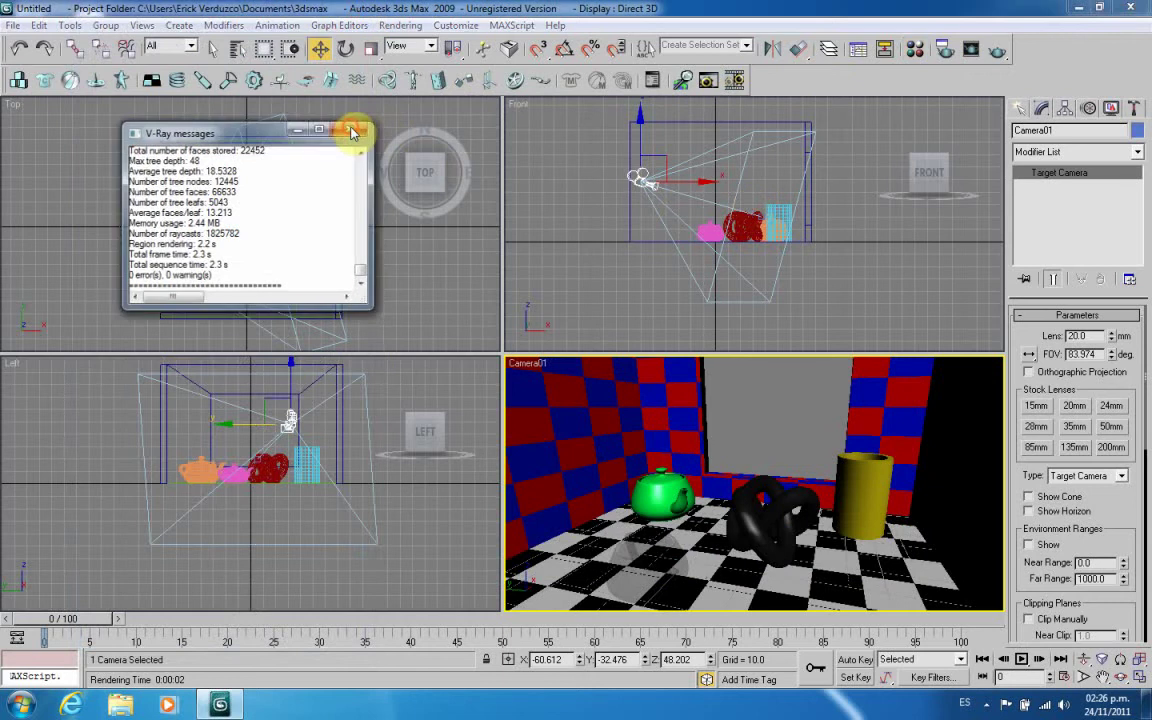
left_click(1019, 109)
left_click(1070, 157)
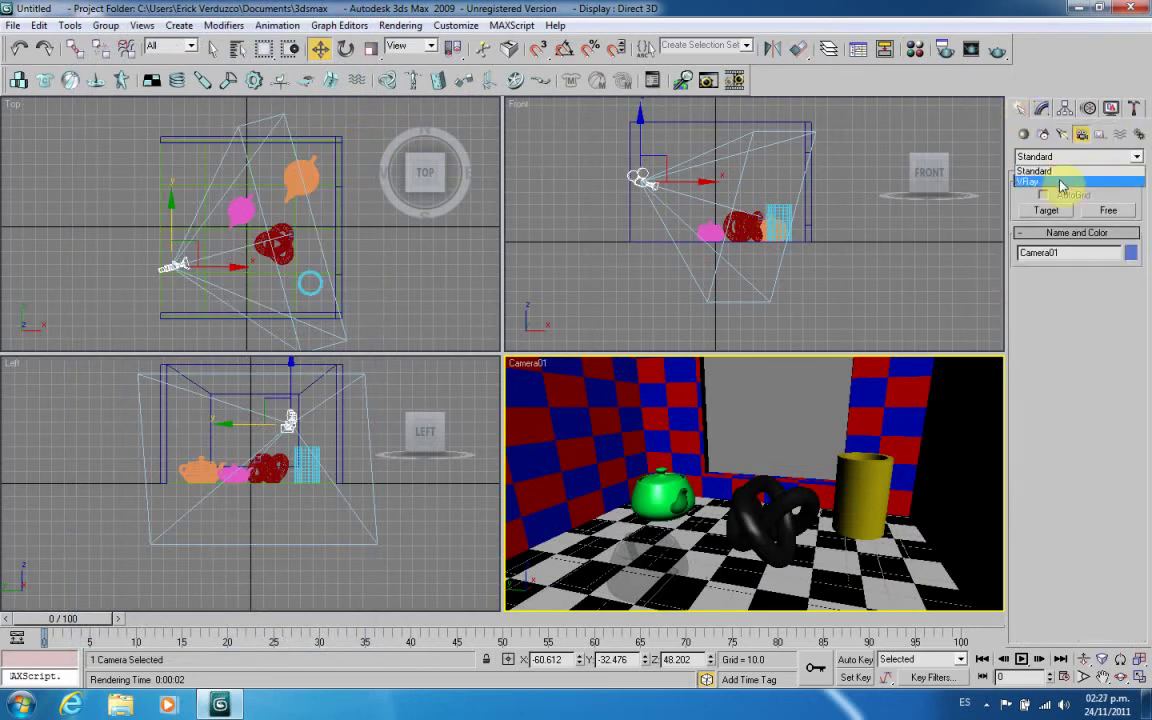
left_click(1030, 181)
left_click(1066, 136)
left_click(1075, 157)
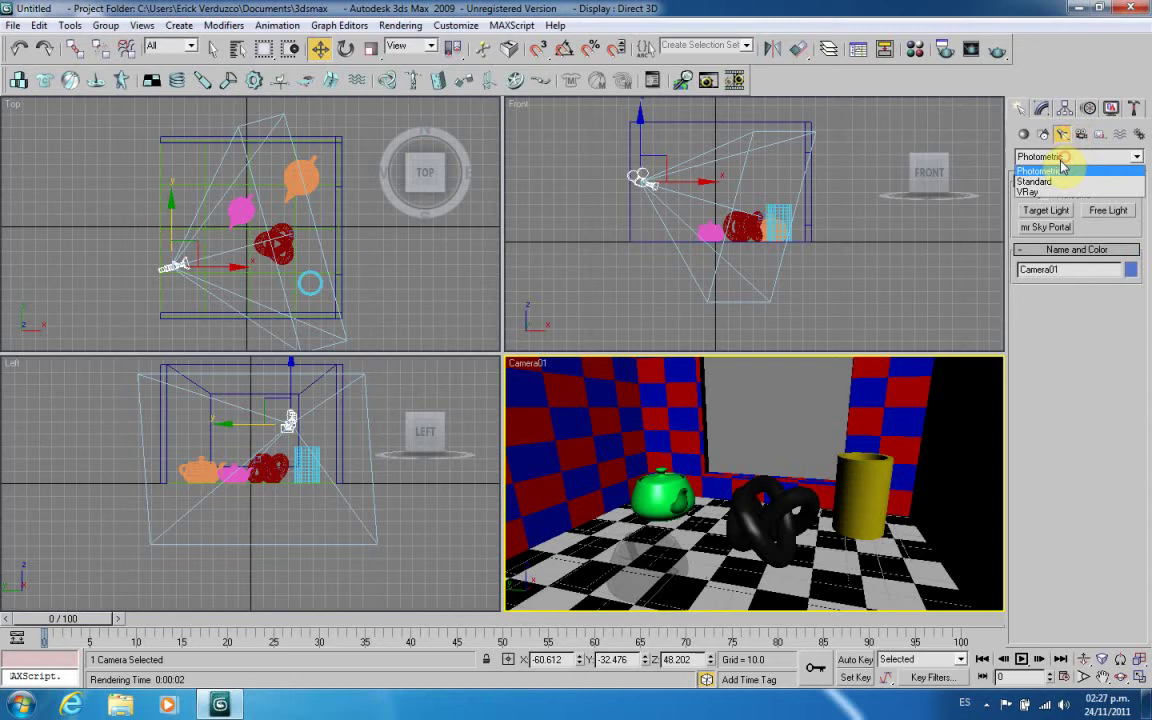
left_click(1035, 186)
left_click(1050, 228)
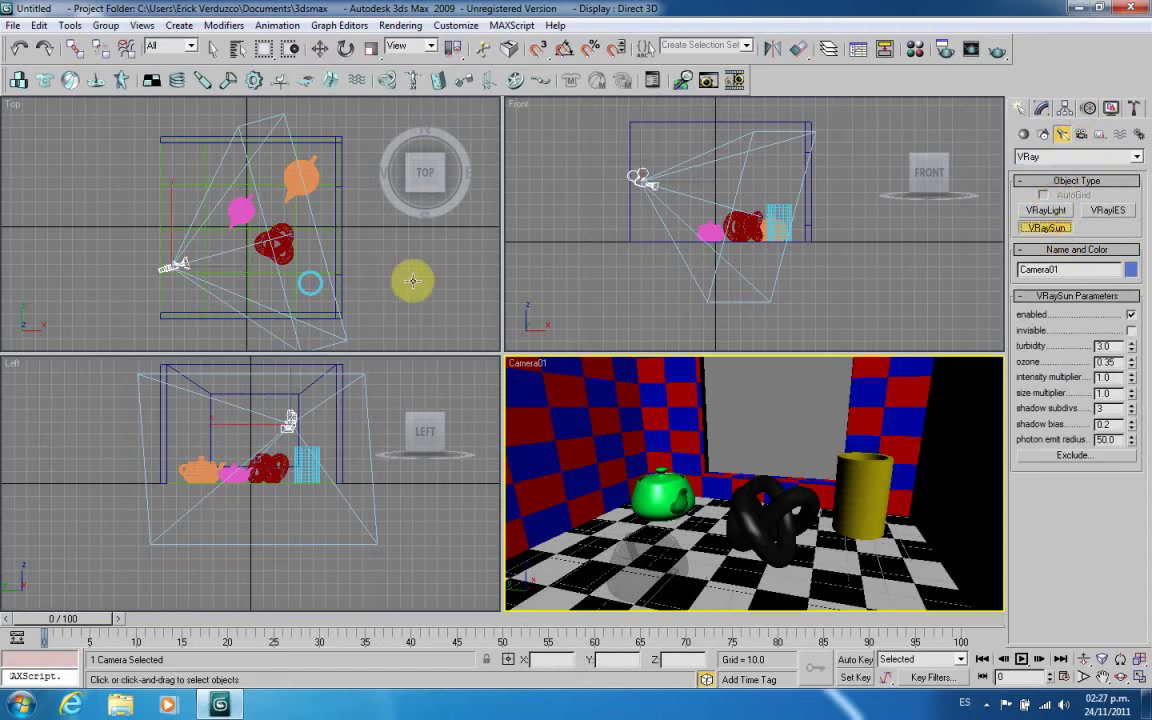
left_click_drag(414, 278, 316, 275)
scroll(314, 272, "down", 3)
left_click_drag(305, 195, 223, 234)
left_click(607, 397)
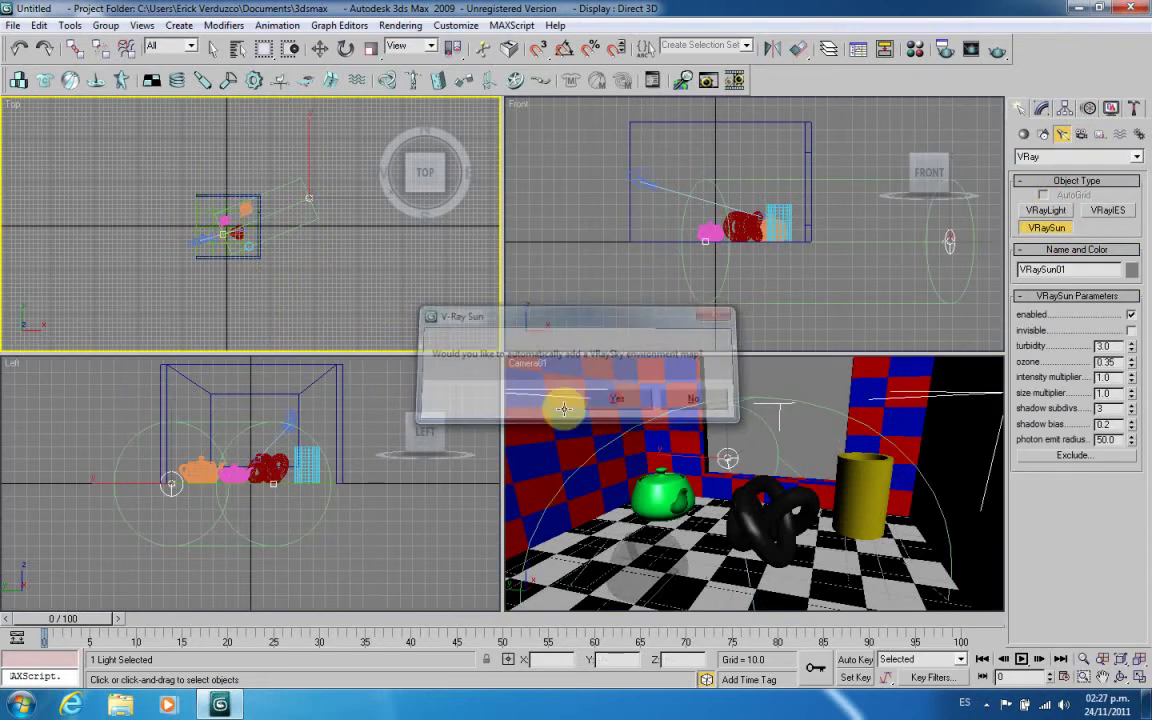
- Move the VRaySun high above the room in the Front view
middle_click_drag(350, 488, 273, 519)
left_click(319, 49)
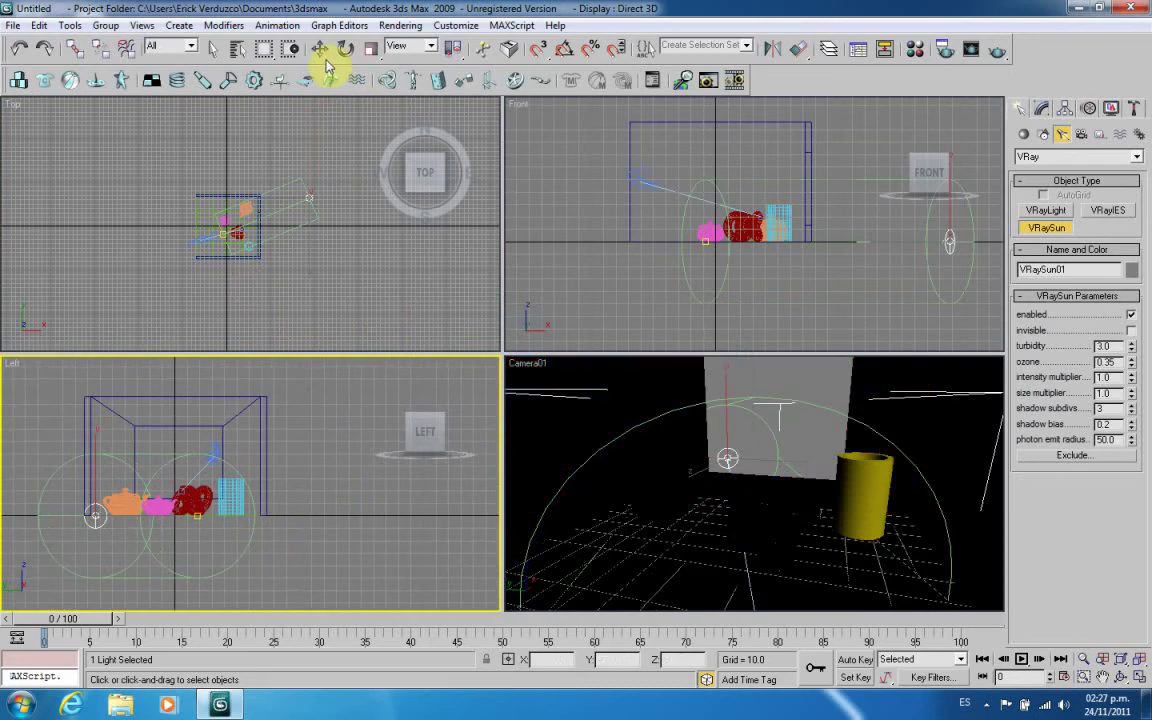
middle_click_drag(787, 292, 762, 300)
scroll(762, 300, "down", 3)
left_click_drag(797, 219, 822, 130)
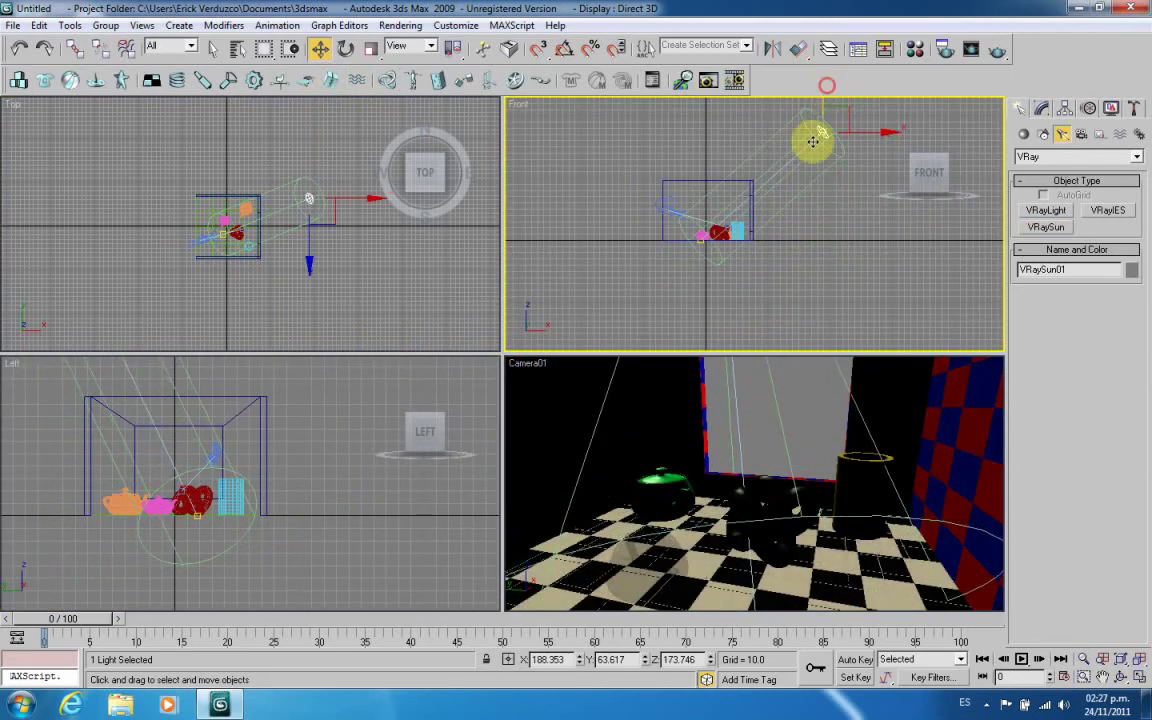
left_click(690, 257)
left_click(704, 243)
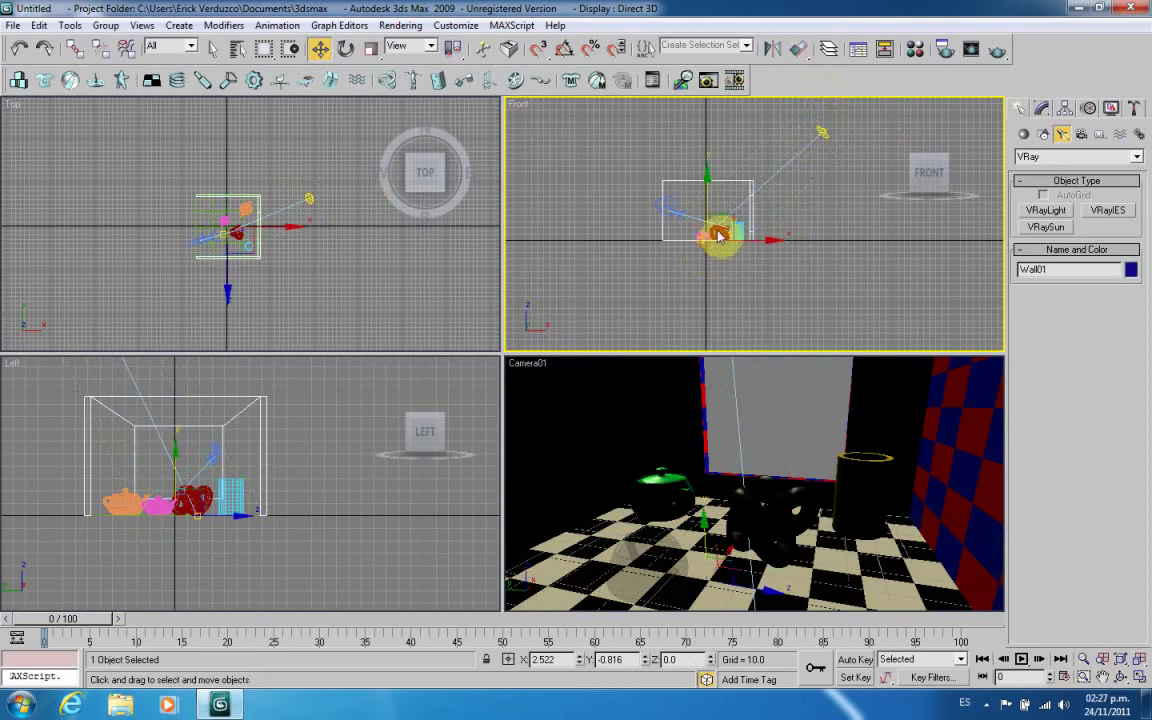
left_click(790, 276)
middle_click_drag(810, 283, 775, 275)
left_click(795, 127)
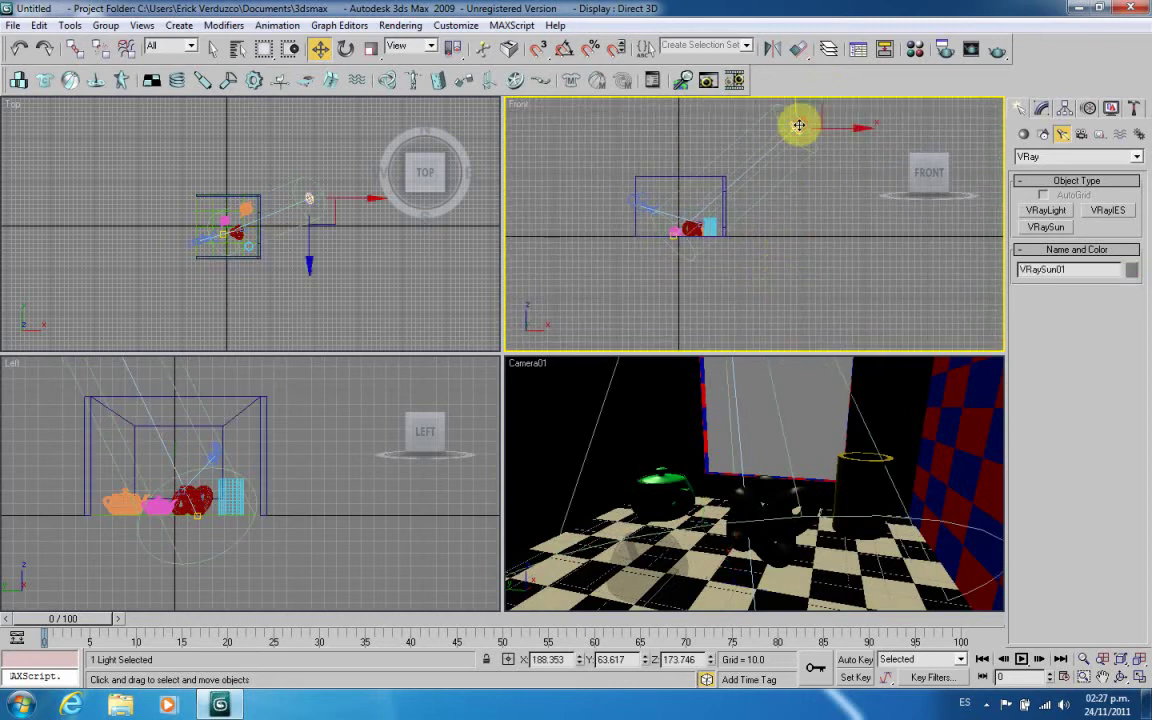
- Set the sun's intensity multiplier to 0.1 and render the camera view
left_click(1041, 108)
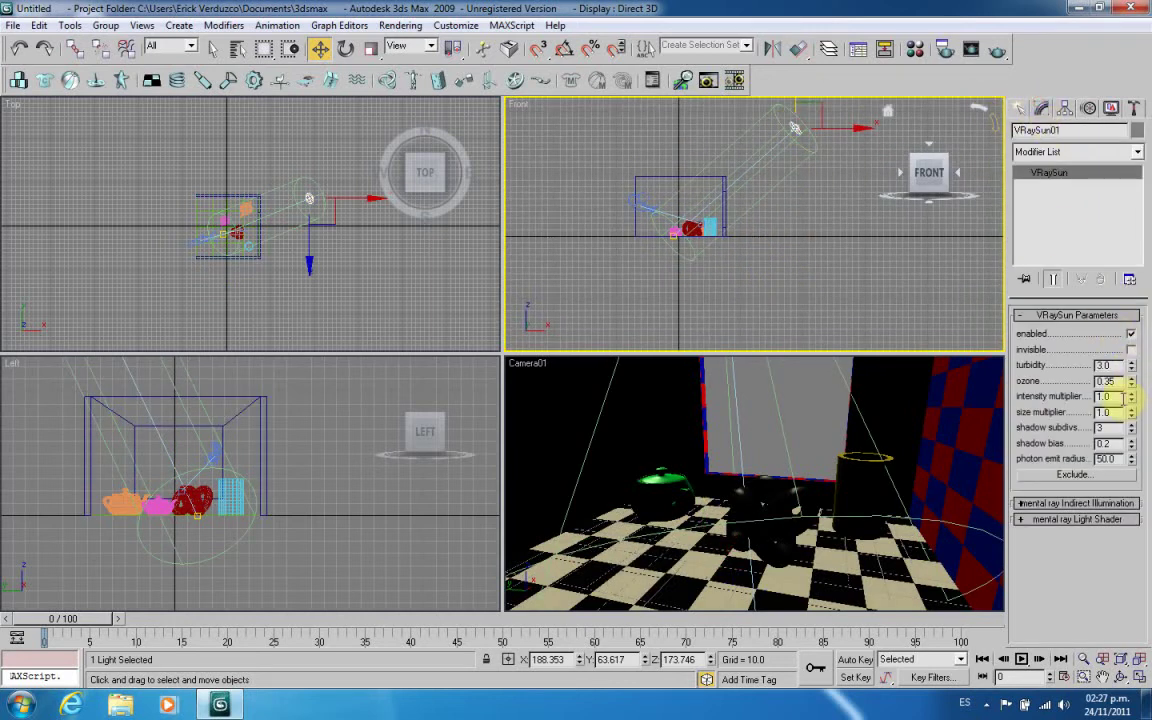
double_click(1108, 397)
type("1")
key("Return")
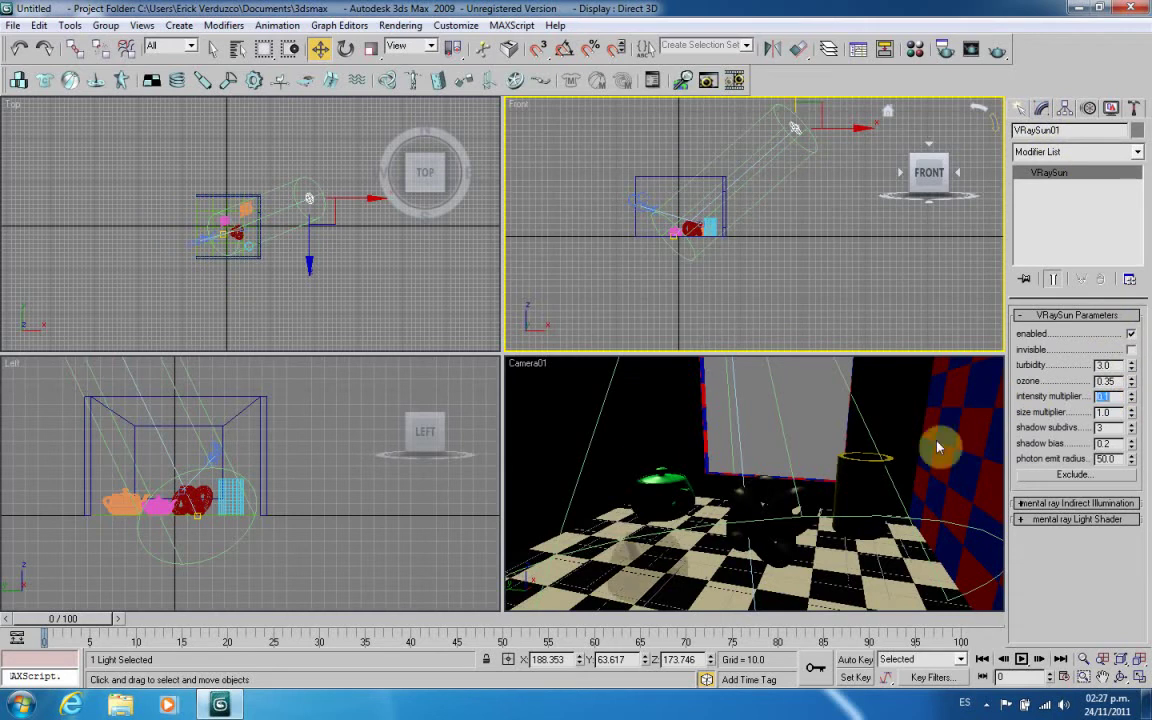
left_click(968, 49)
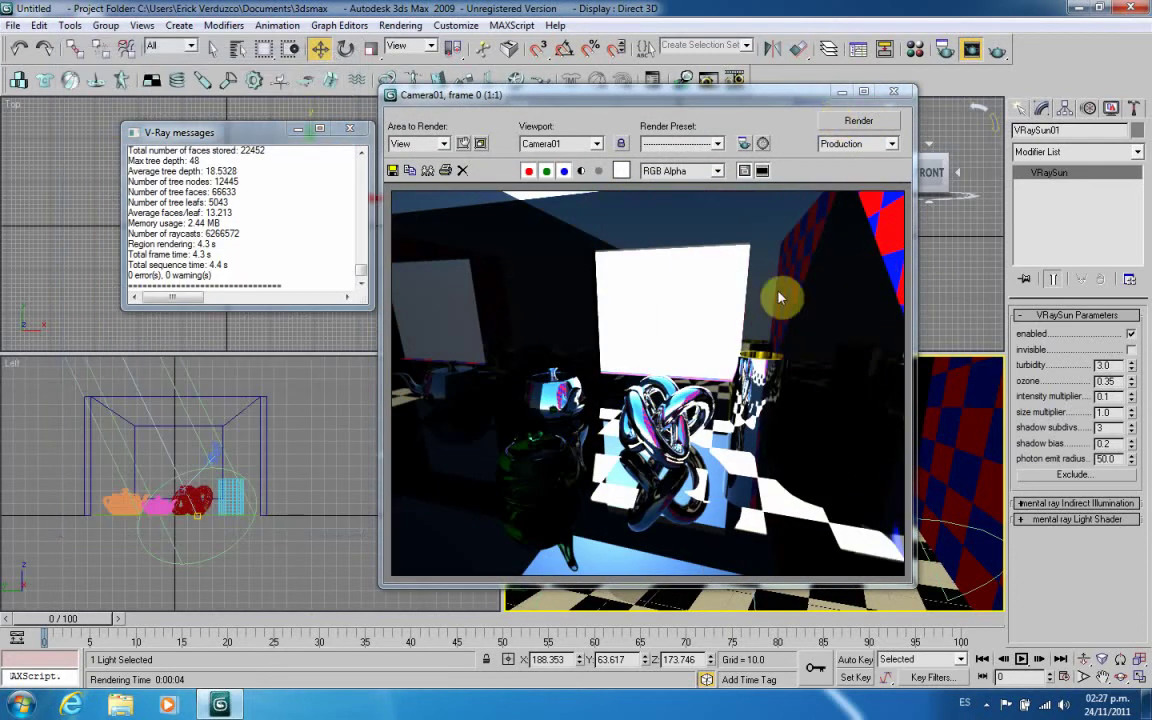
- Re-render the camera view with the sun dimmed to 0.03 intensity
left_click(893, 94)
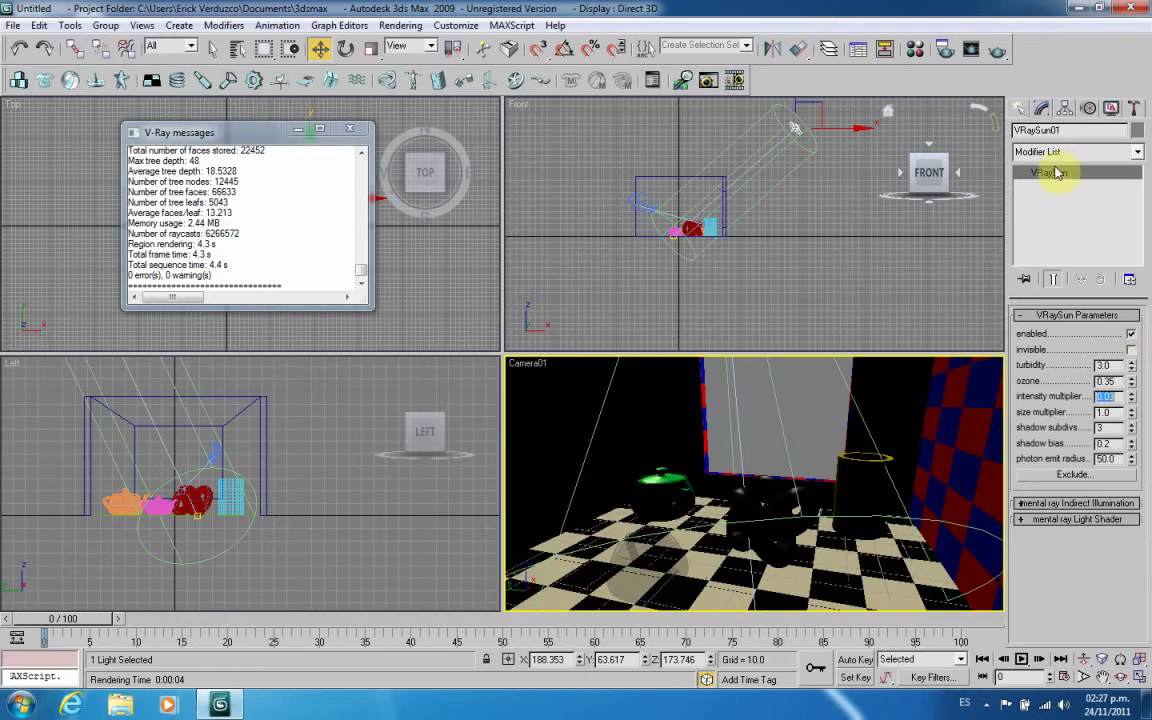
left_click(972, 55)
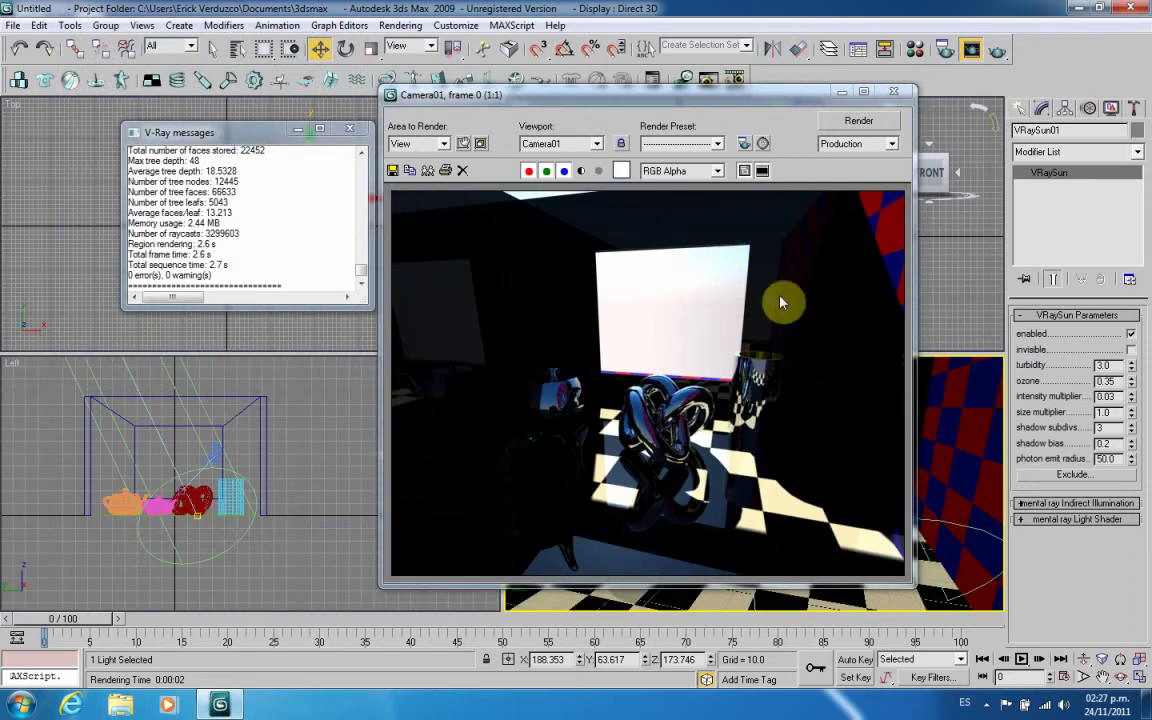
left_click(899, 92)
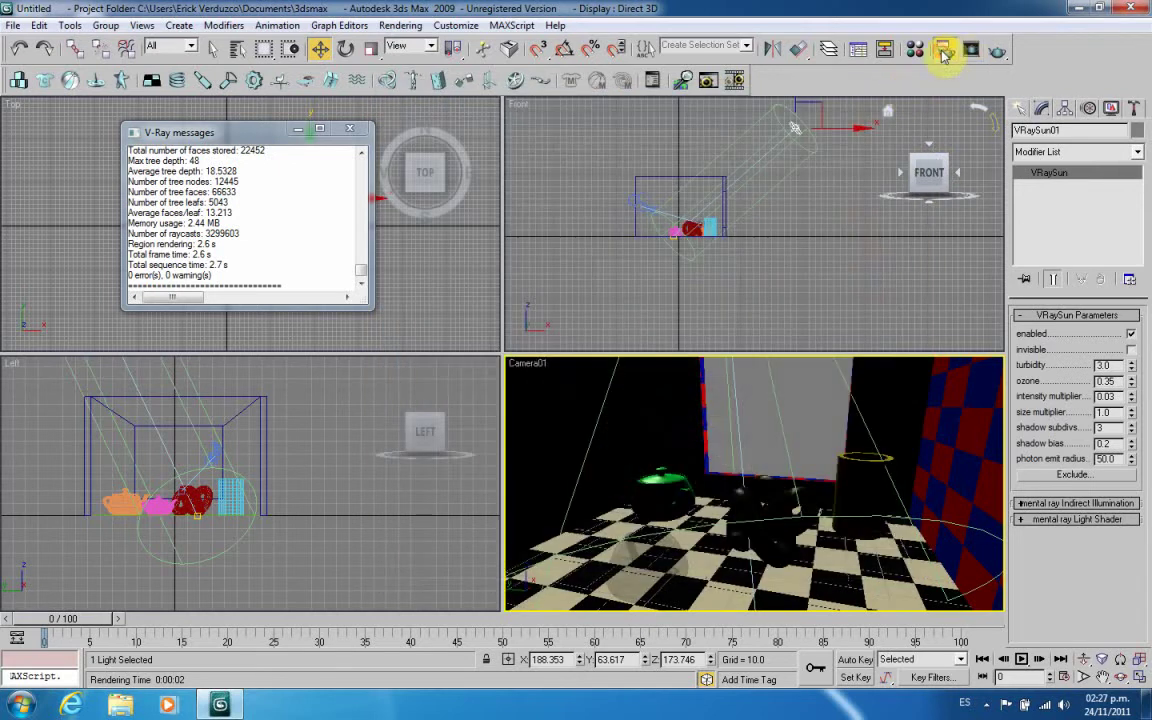
- Enable GI on the V-Ray Indirect illumination tab and render the room
left_click(944, 55)
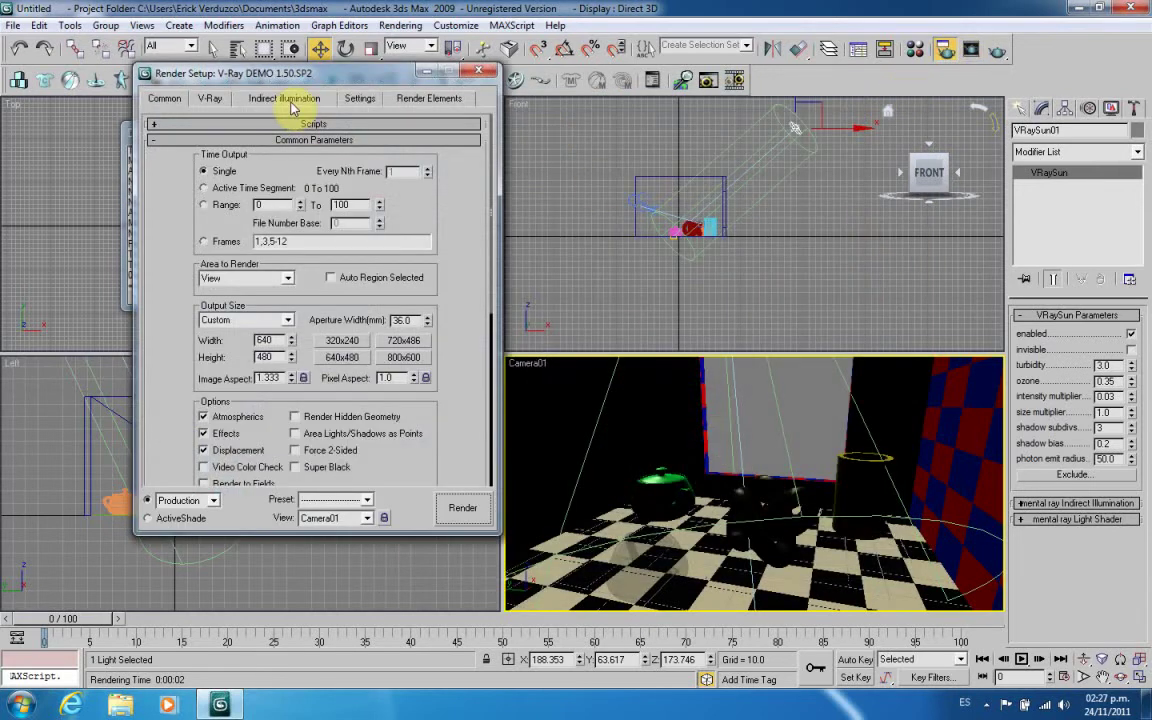
left_click(290, 102)
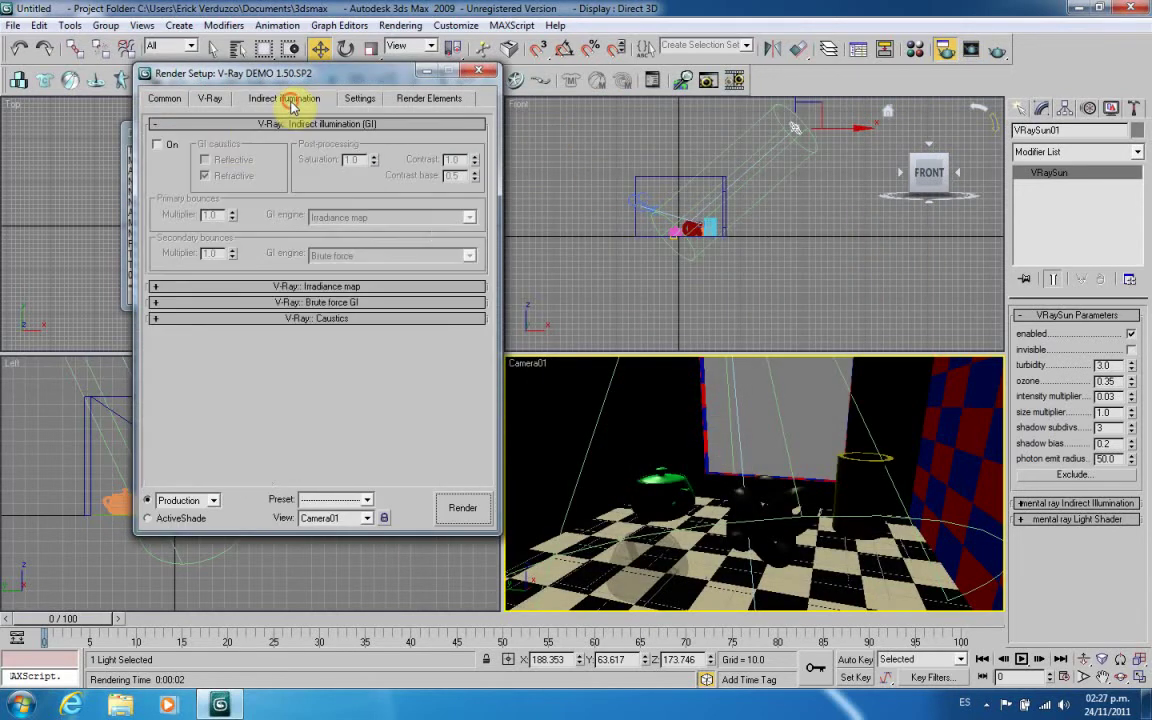
left_click(156, 146)
left_click(464, 510)
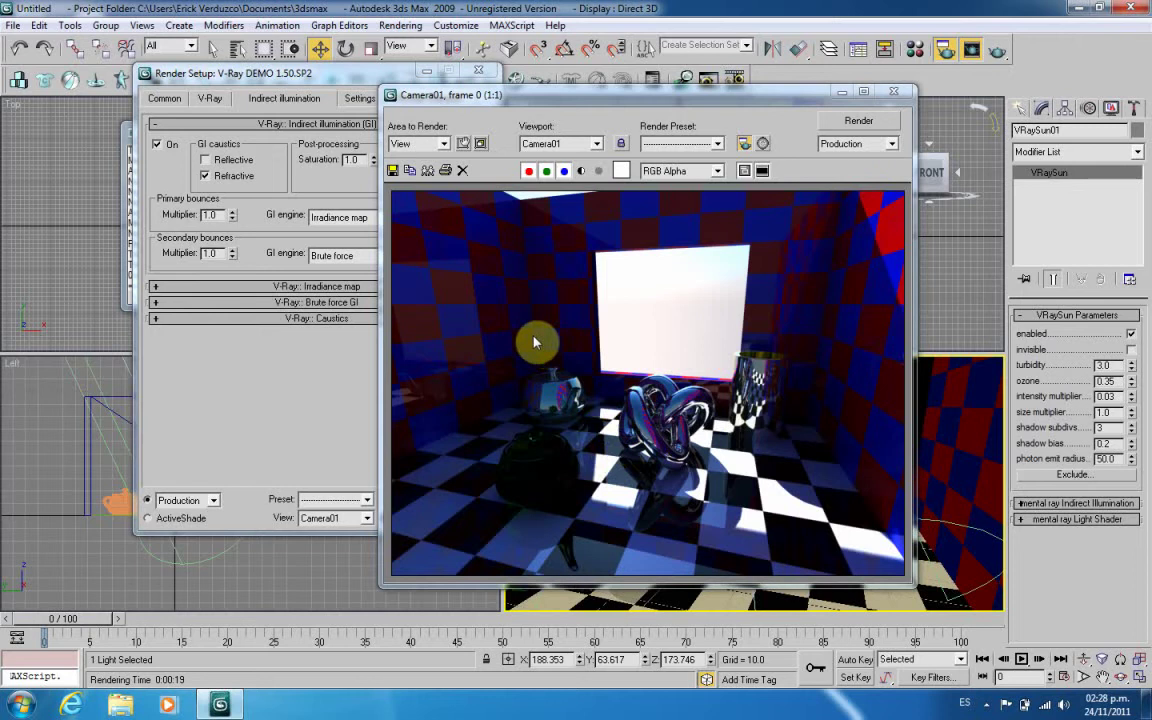
left_click(894, 91)
- Create a Standard Omni light inside the room in the Top view
left_click(481, 73)
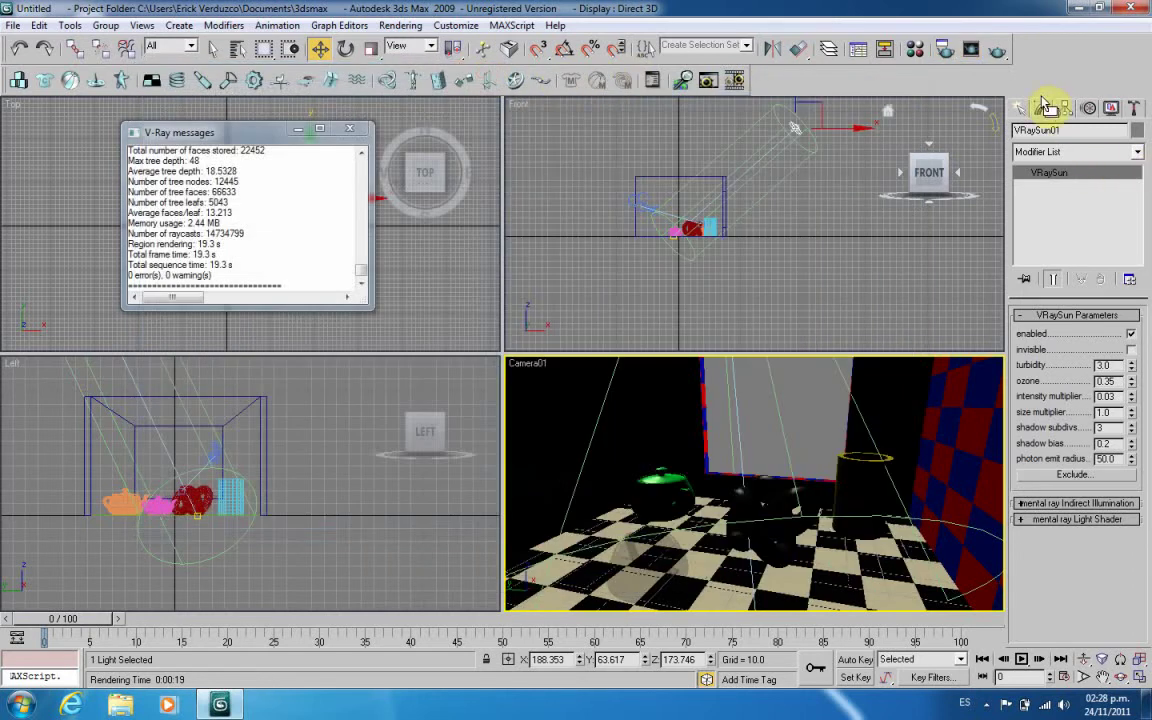
left_click(1028, 110)
left_click(1108, 160)
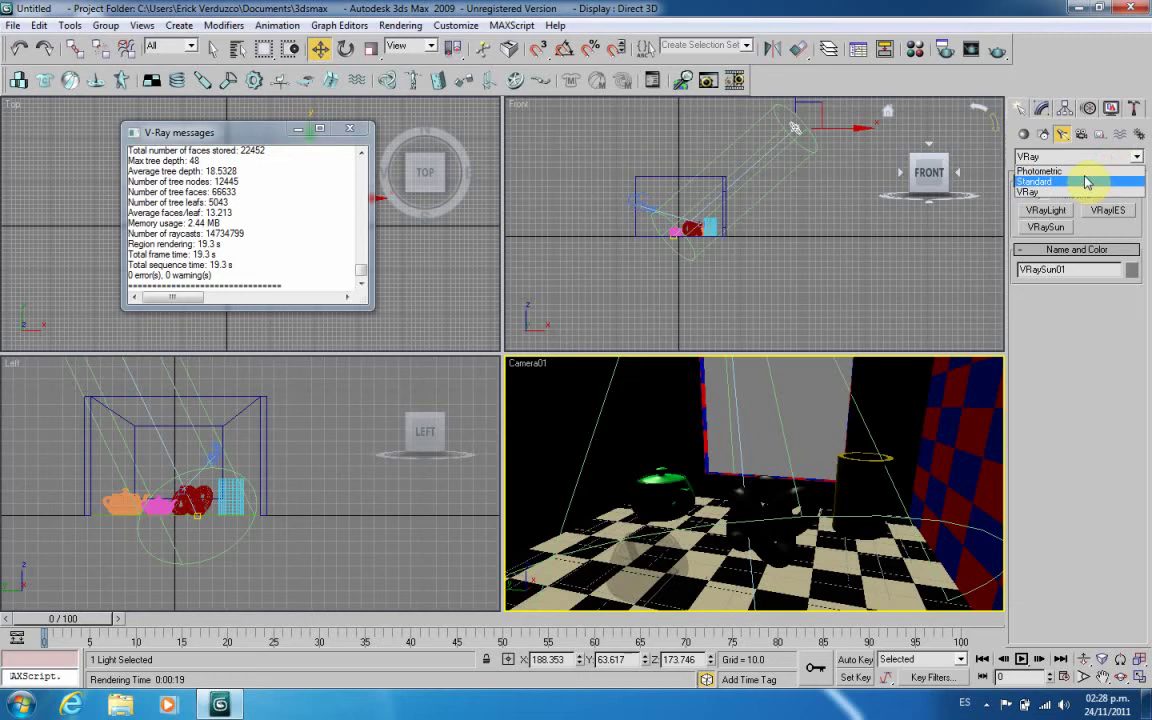
left_click(1090, 174)
left_click(1088, 157)
left_click(1082, 180)
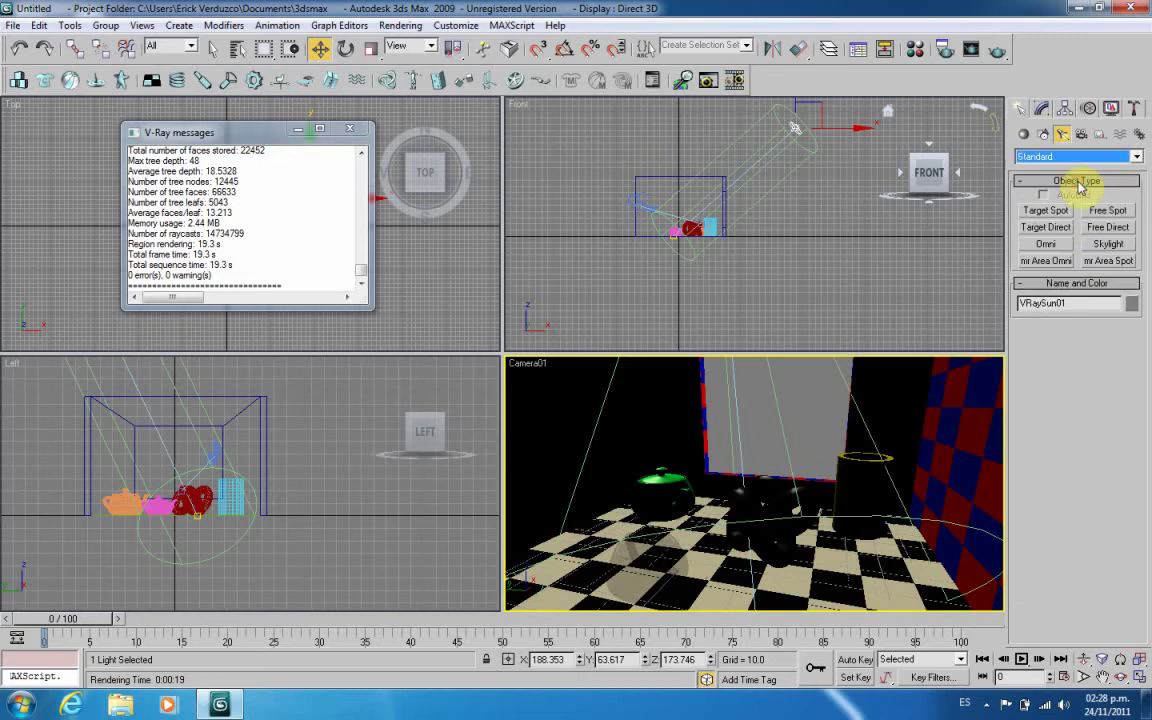
left_click(1046, 244)
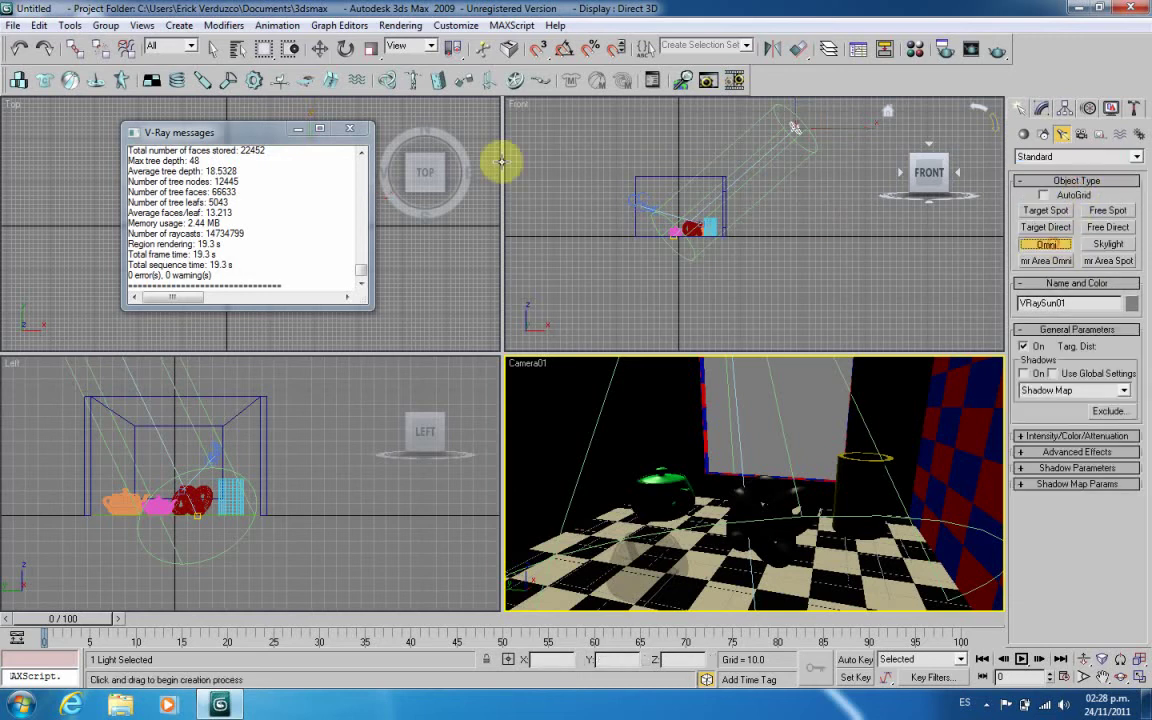
left_click(357, 133)
left_click(235, 230)
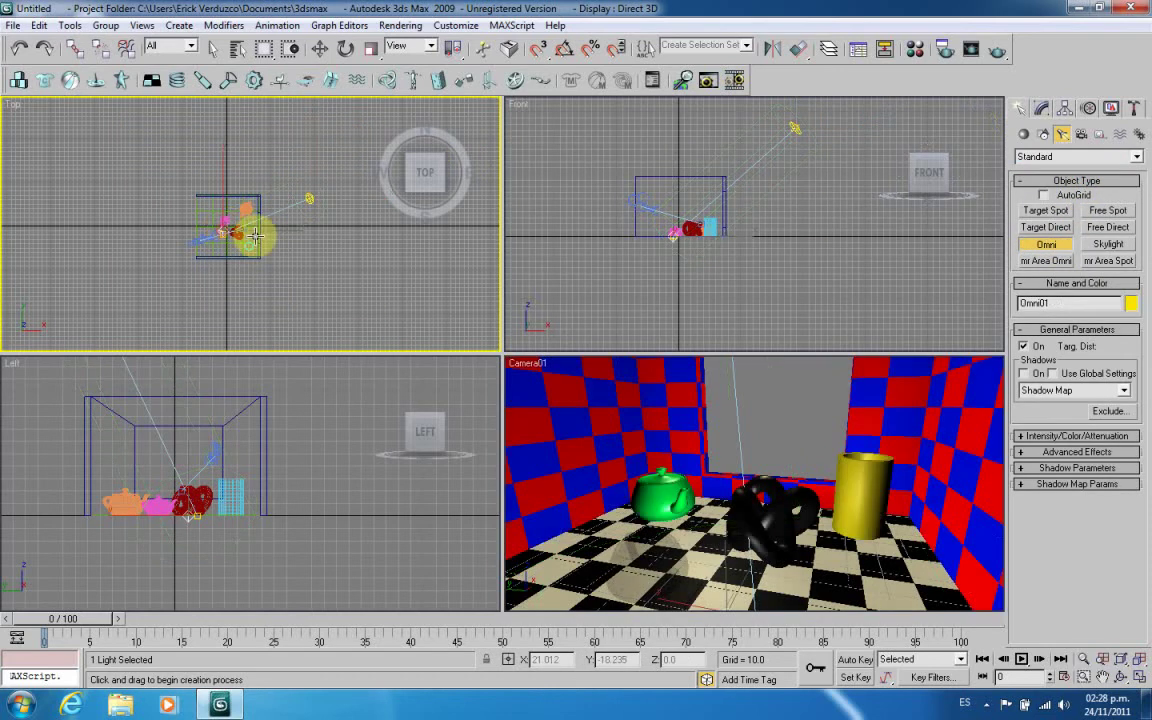
- Move the omni light up to about Z 126 in the Front view
left_click(319, 49)
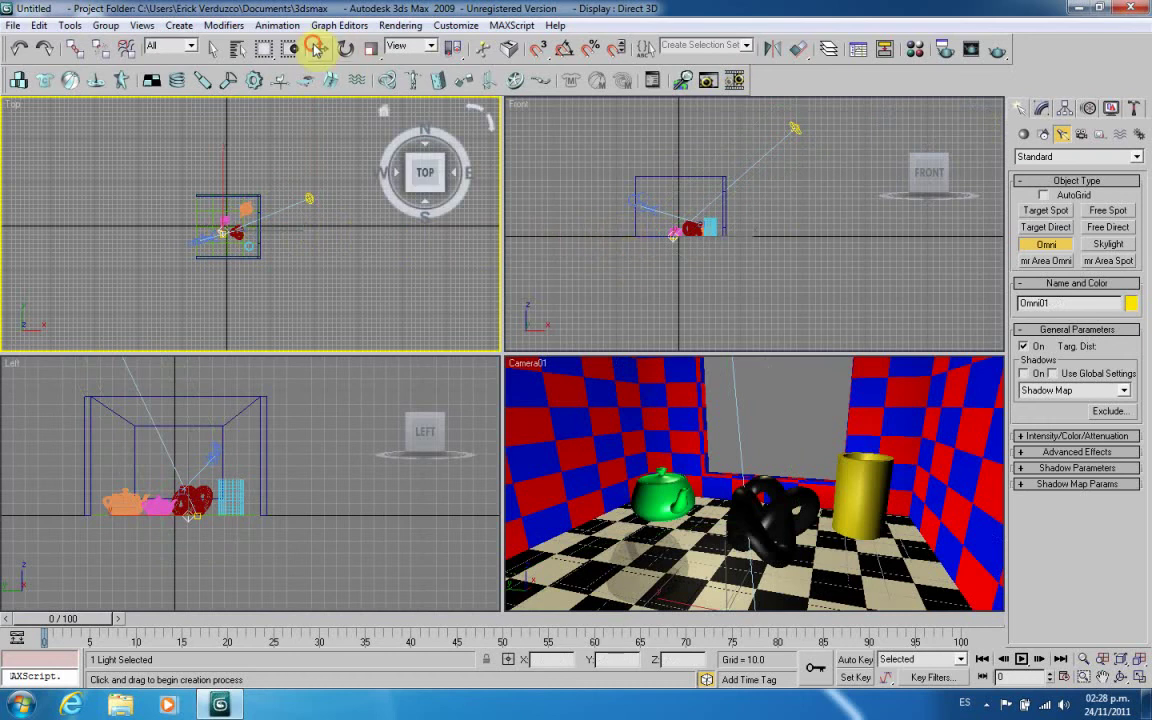
right_click(632, 262)
left_click_drag(672, 192, 692, 117)
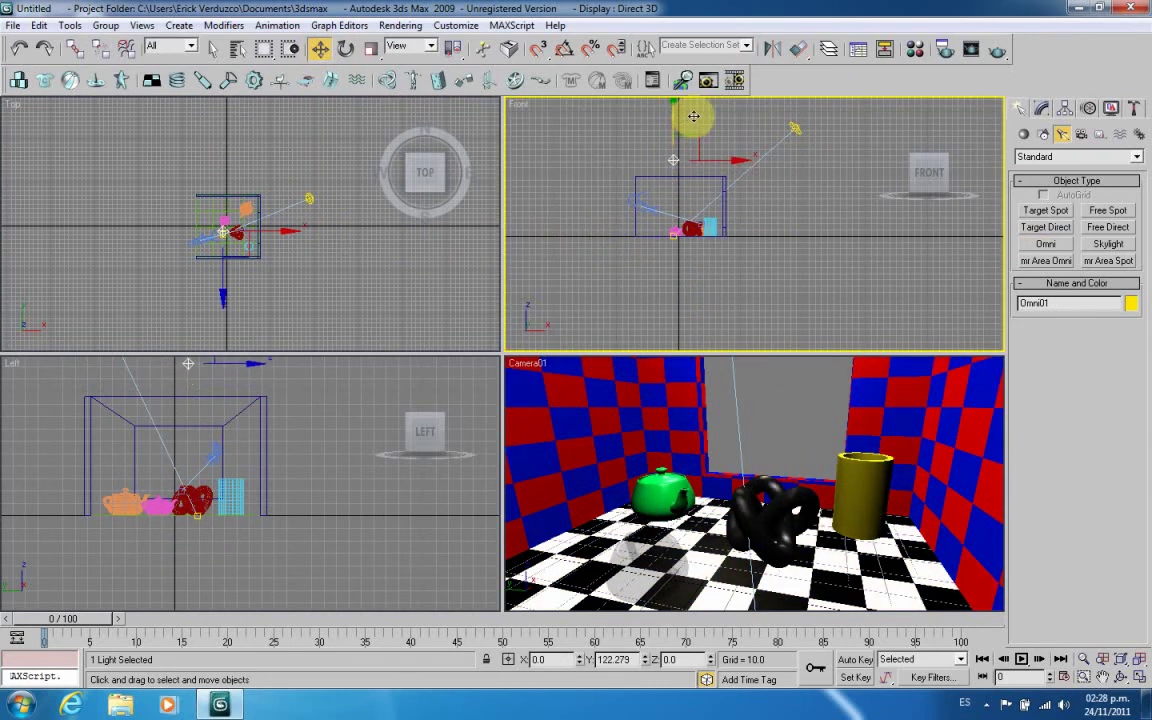
right_click(784, 386)
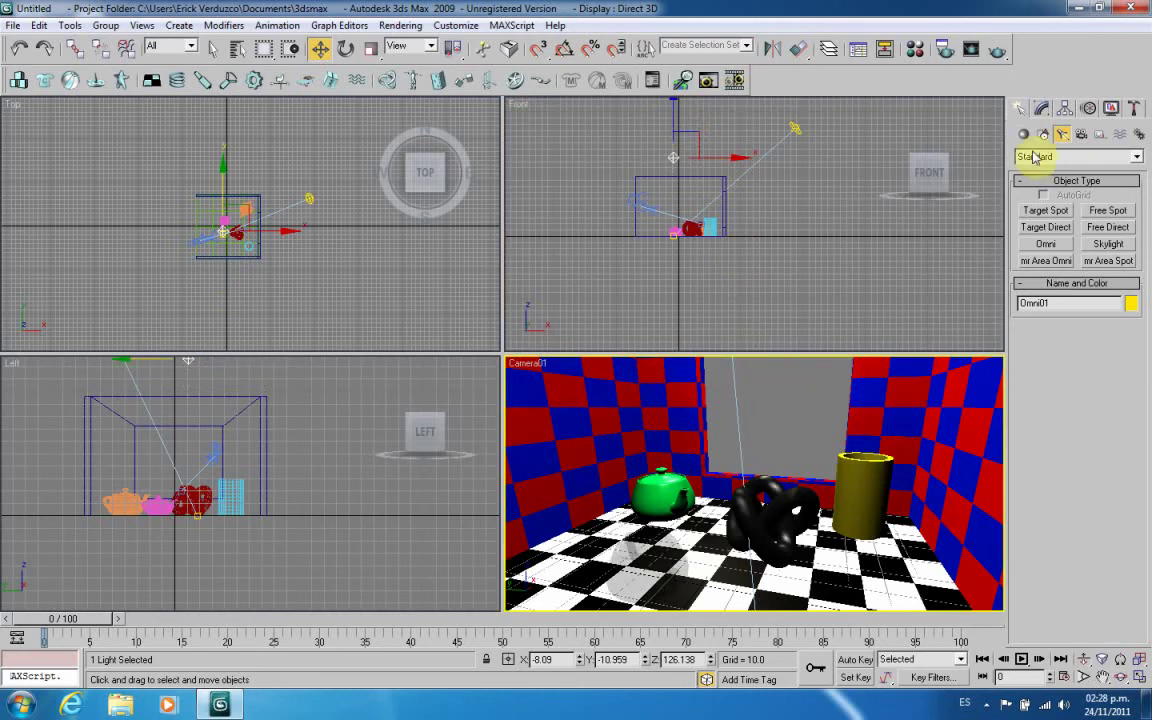
right_click(658, 159)
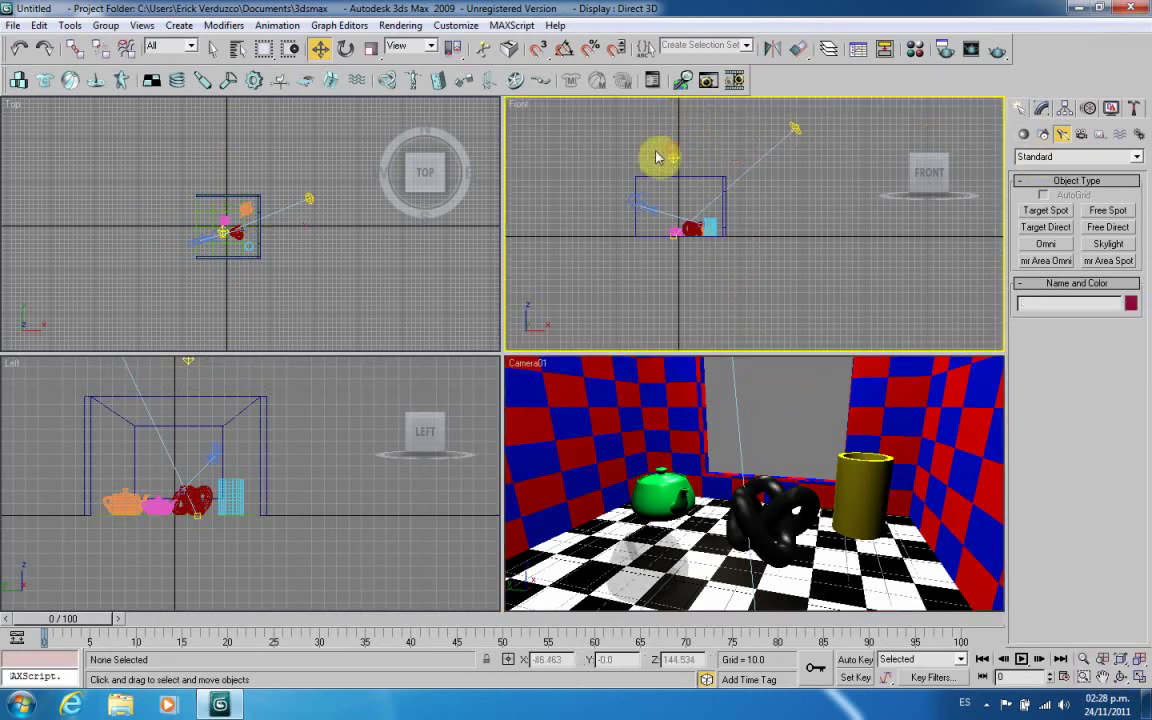
- Set the omni light's multiplier to 0.5 in the Intensity/Color/Attenuation rollout
left_click(1038, 110)
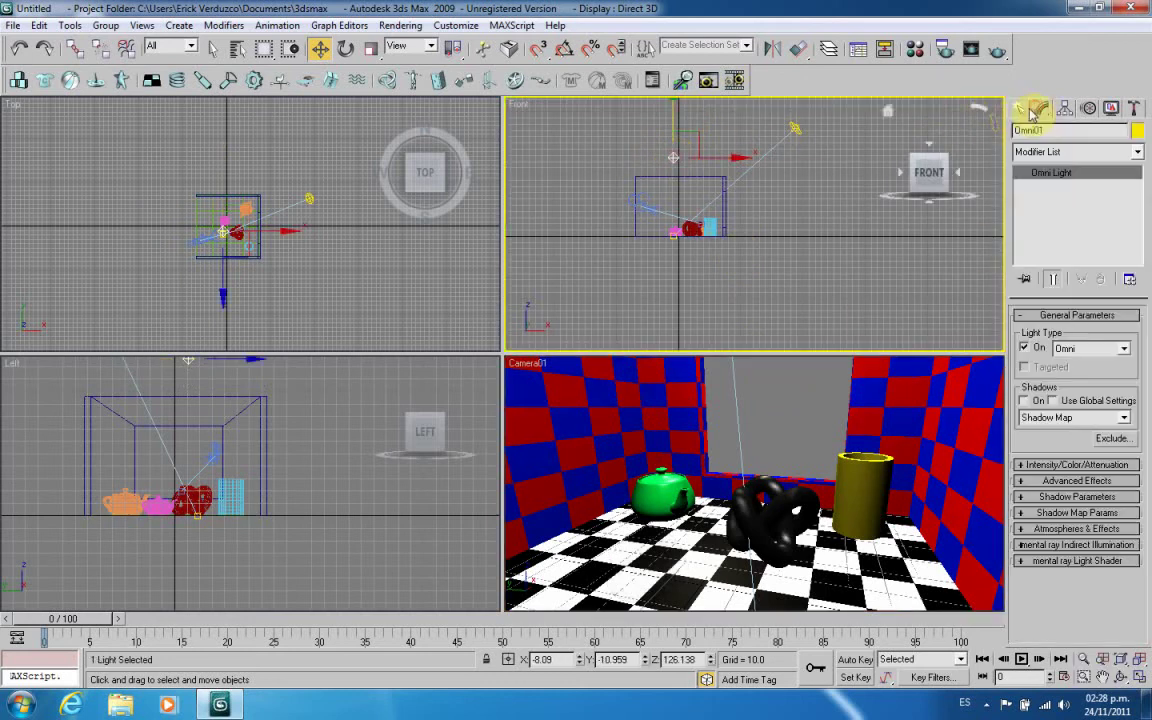
left_click(1043, 466)
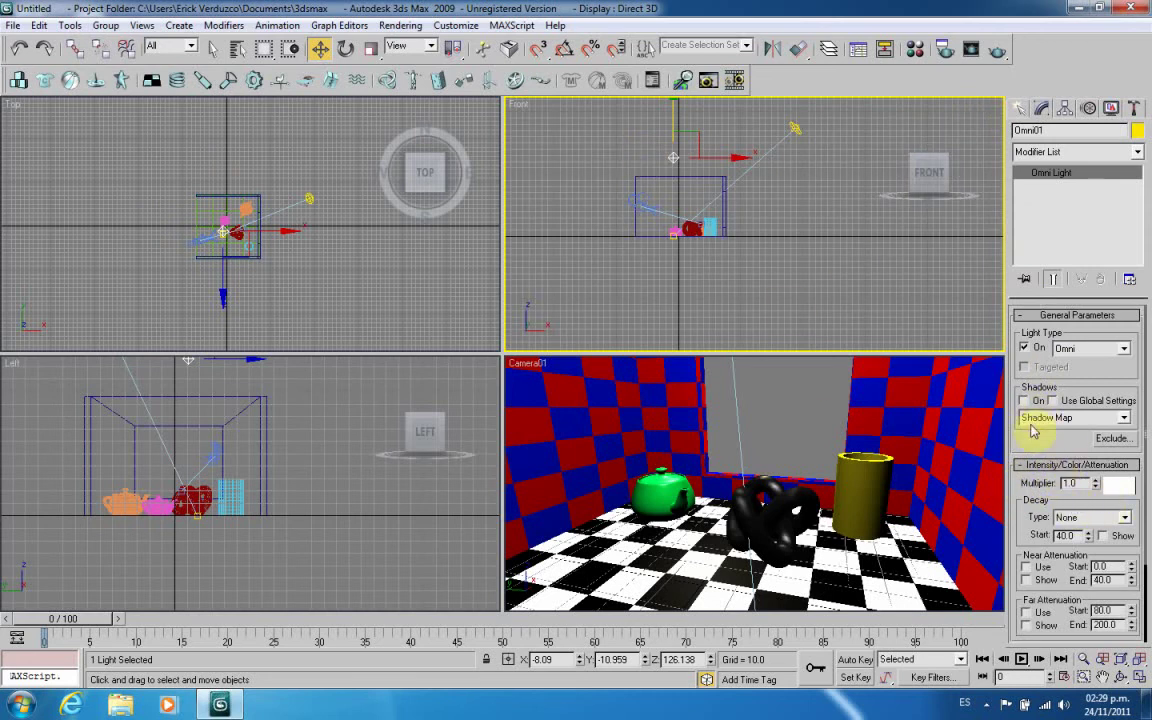
double_click(1086, 483)
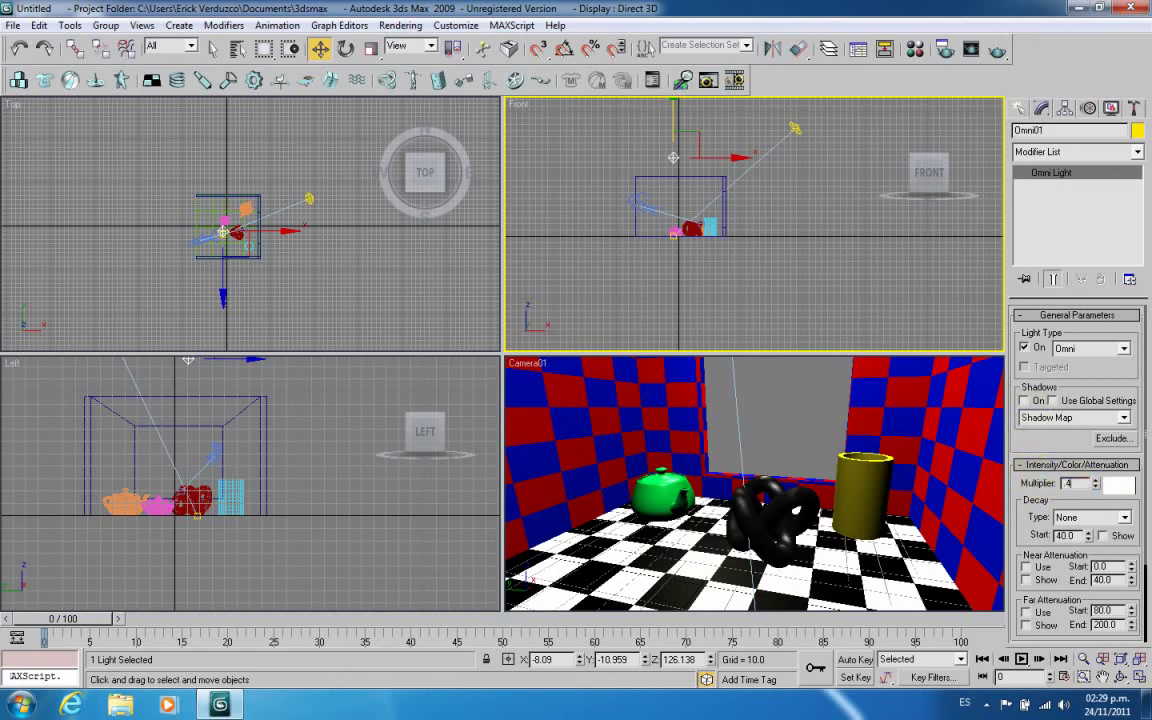
key("Return")
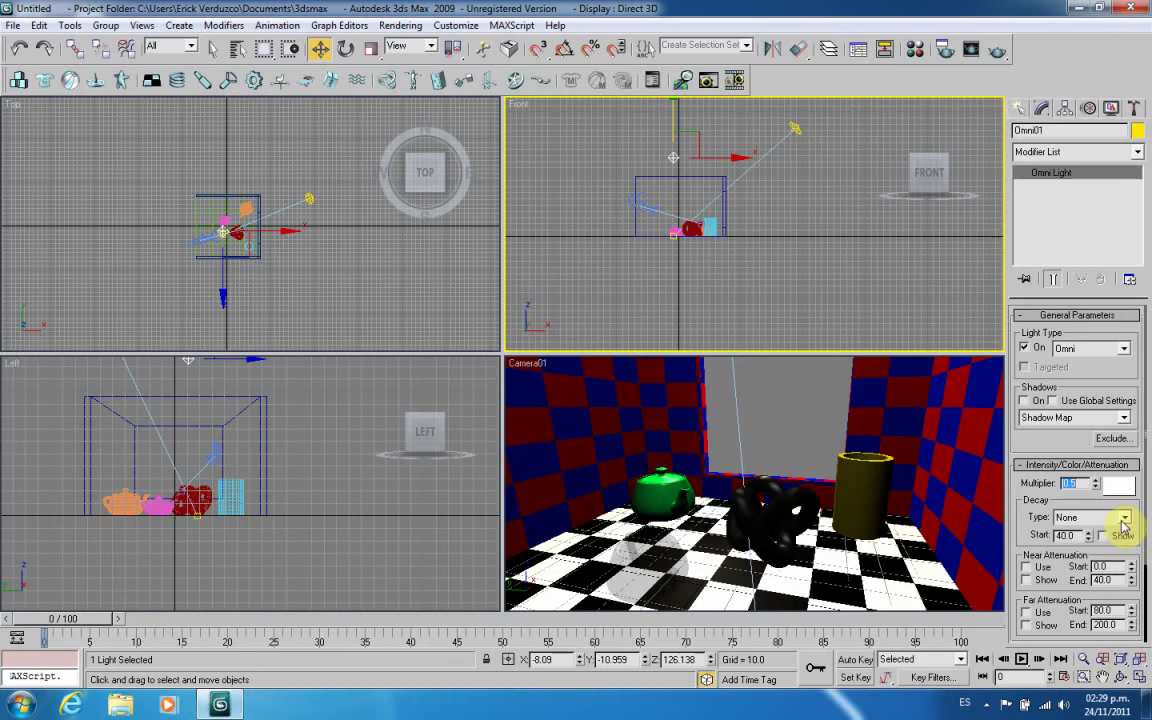
- Tint the omni light's colour pale yellow
left_click(1116, 489)
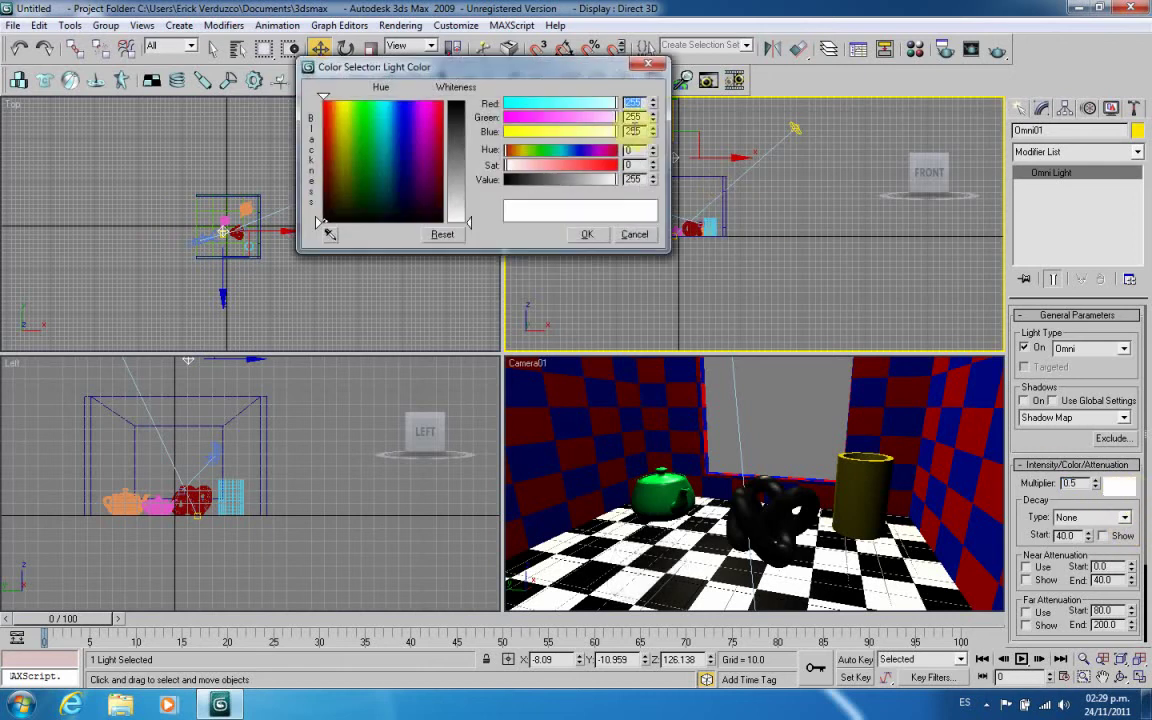
left_click_drag(609, 137, 598, 140)
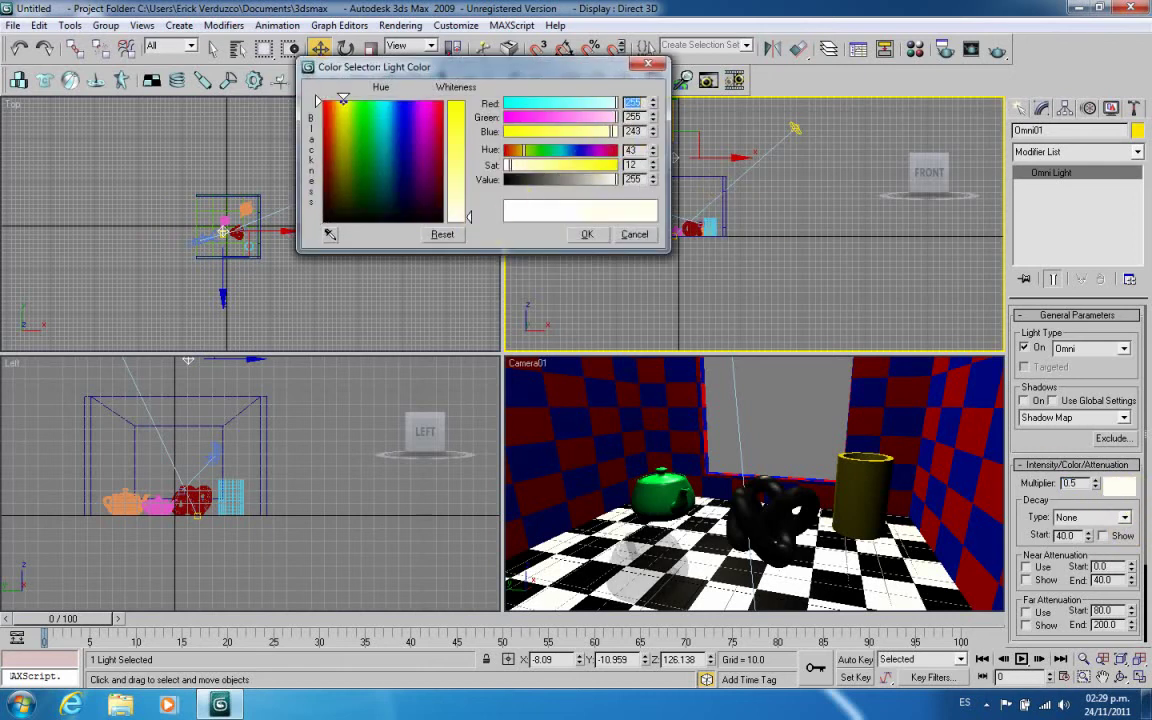
left_click(586, 236)
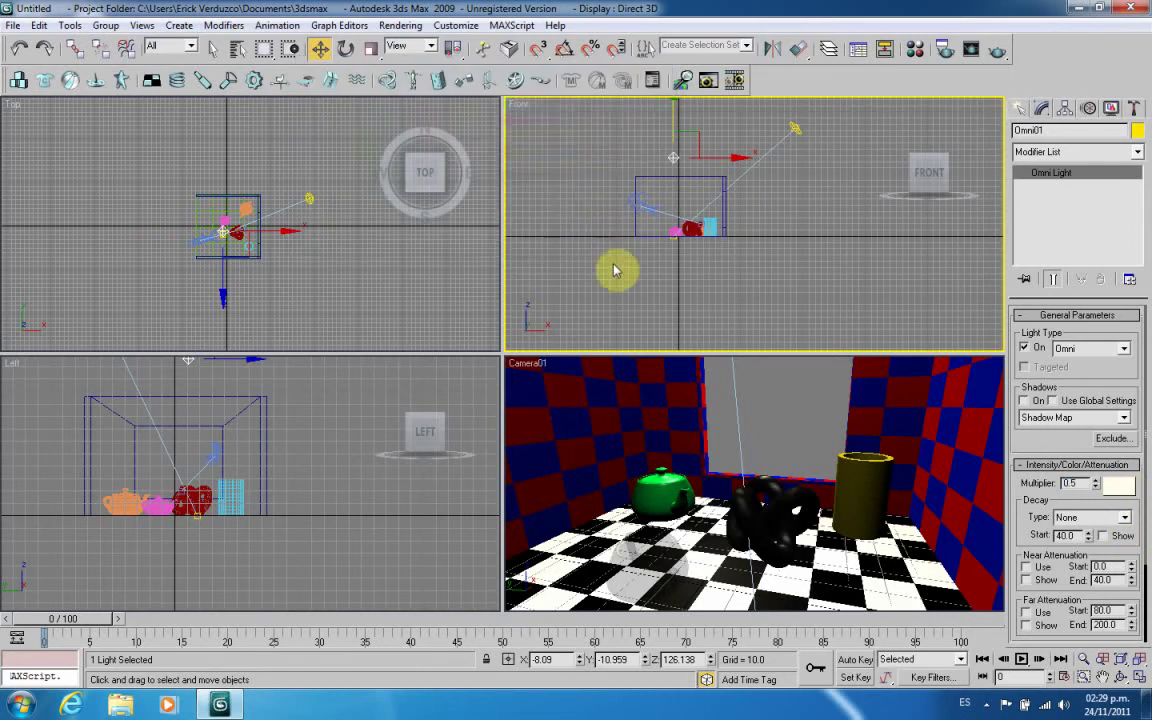
right_click(779, 393)
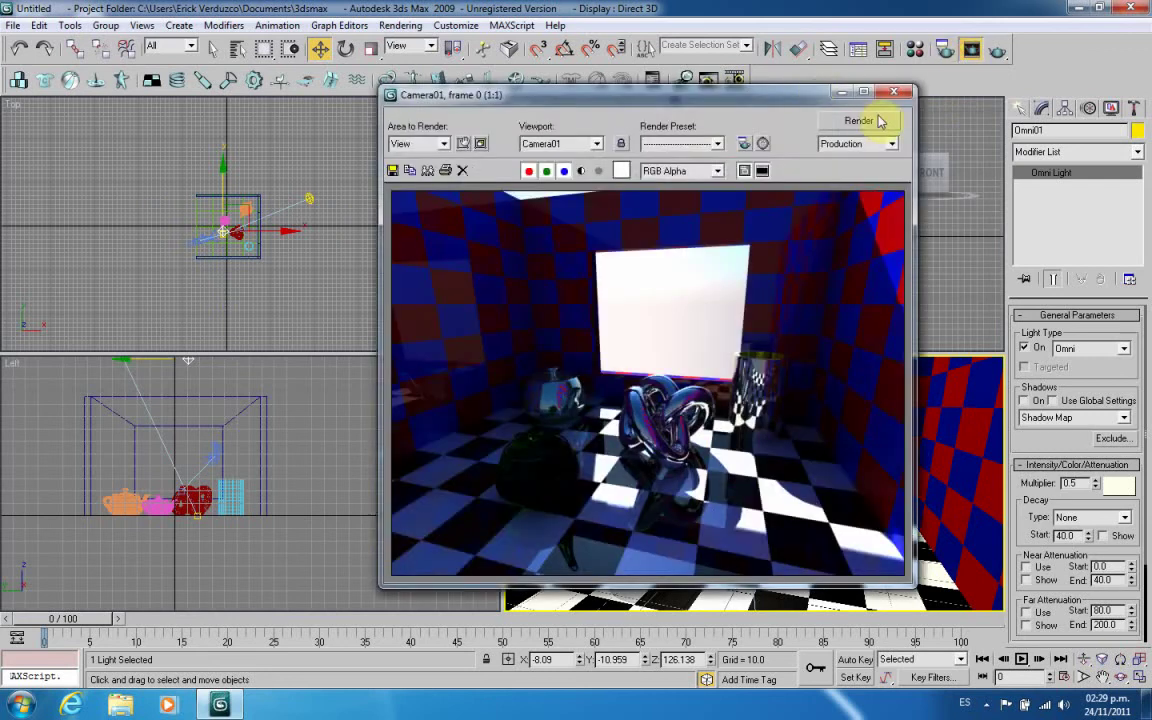
- Re-render the camera view with the omni fill light added
left_click(878, 121)
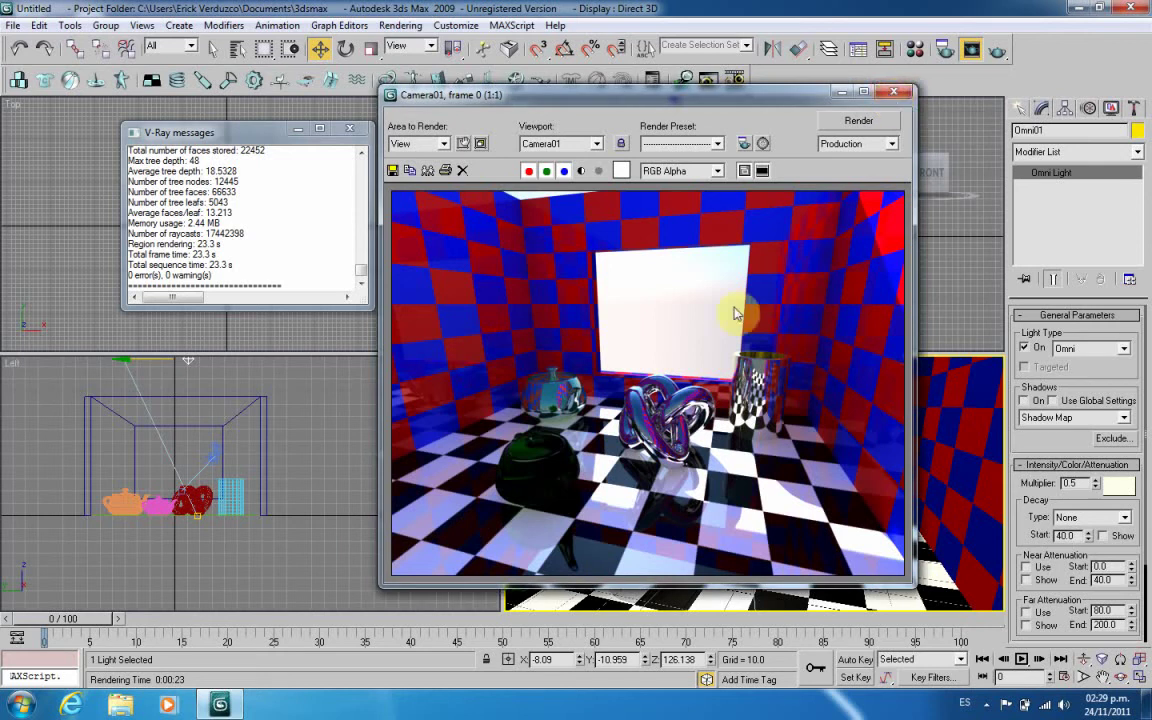
- Select the Tpot2 material and set its reflection to light grey (213)
left_click(896, 93)
key("m")
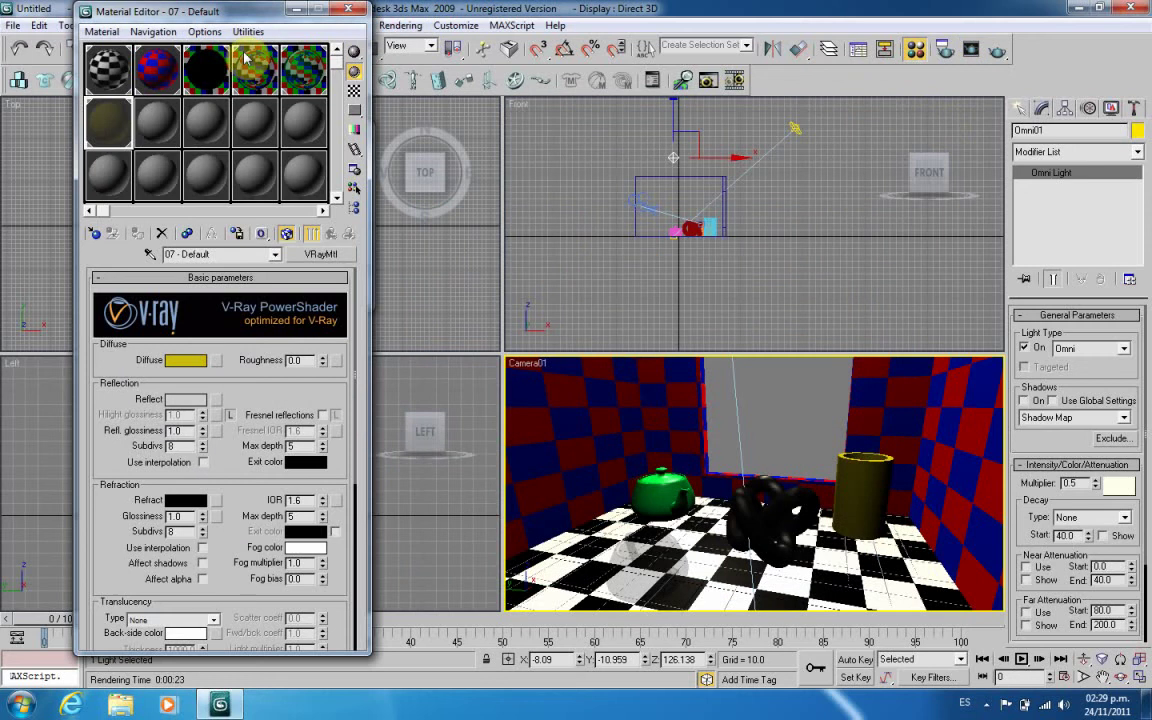
left_click(208, 76)
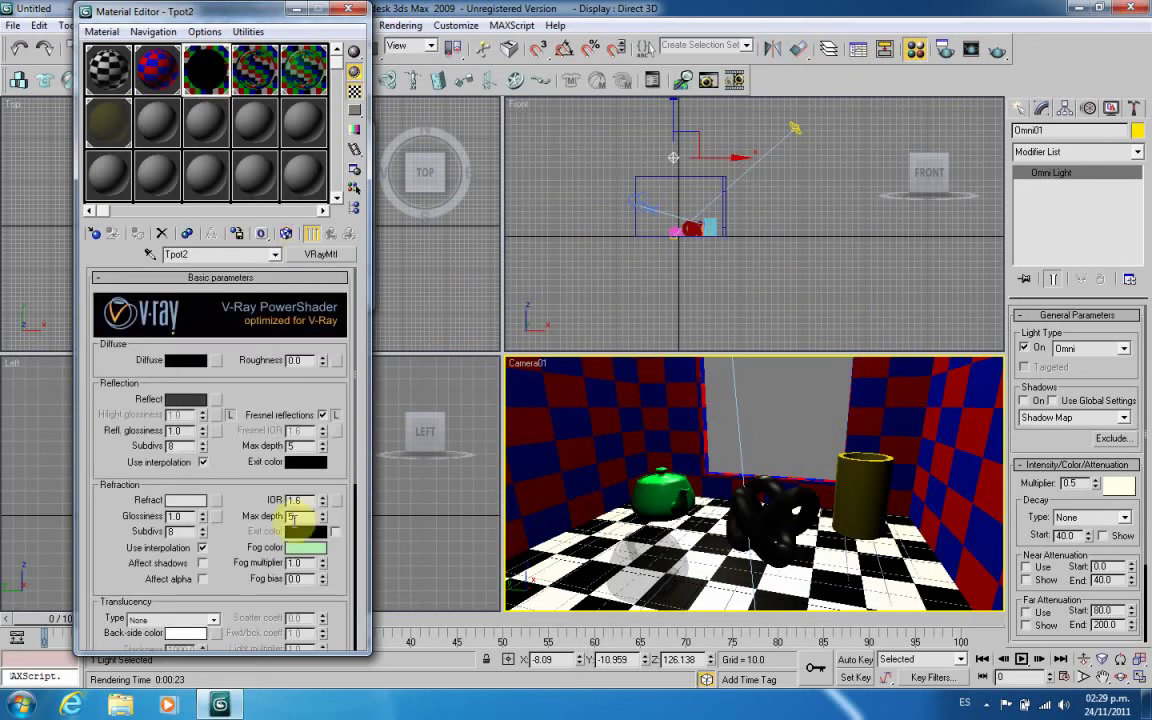
left_click(176, 362)
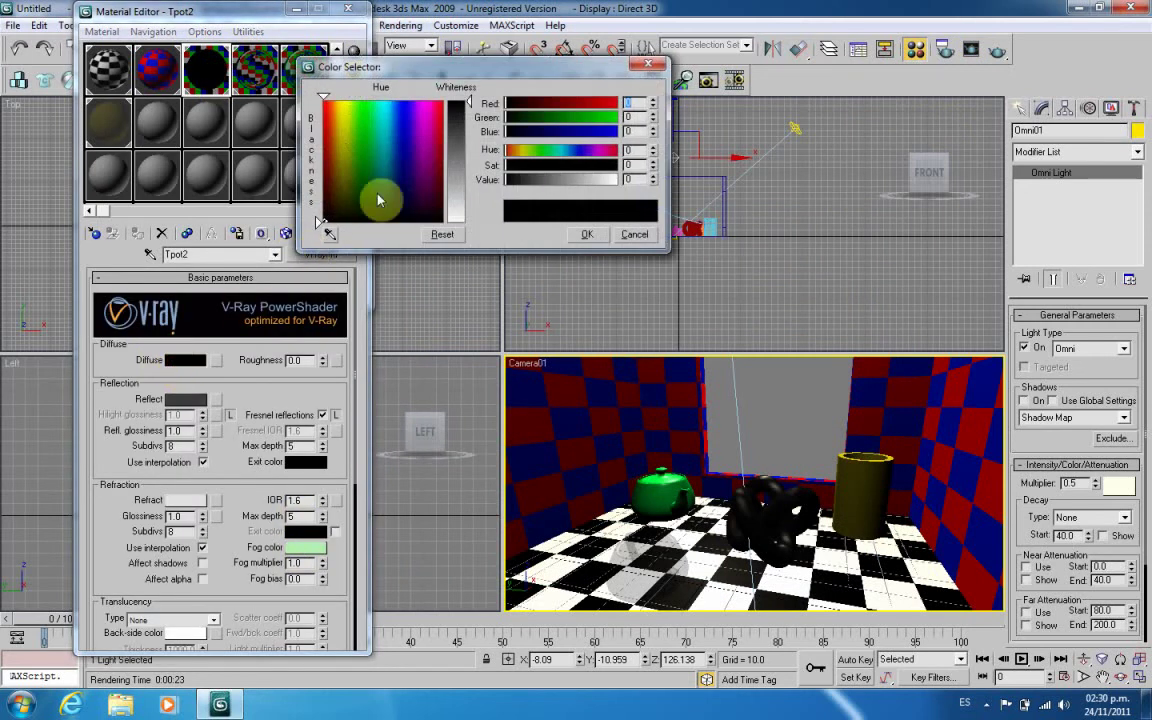
left_click(586, 232)
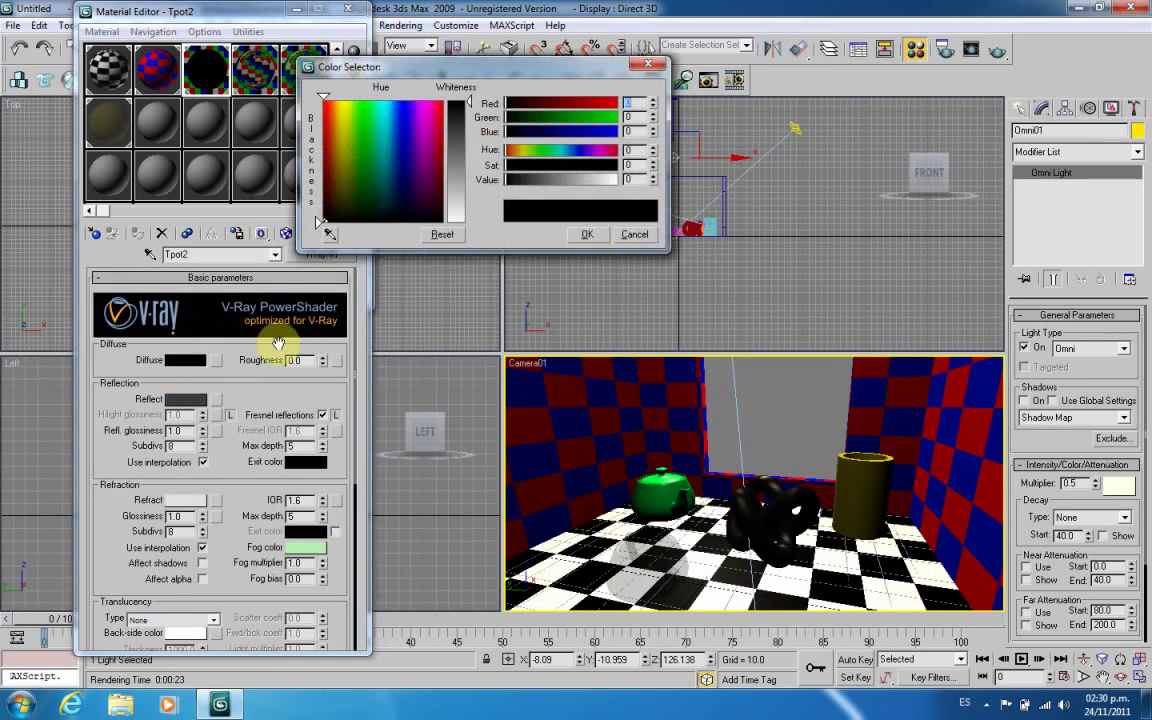
left_click(586, 233)
left_click(186, 399)
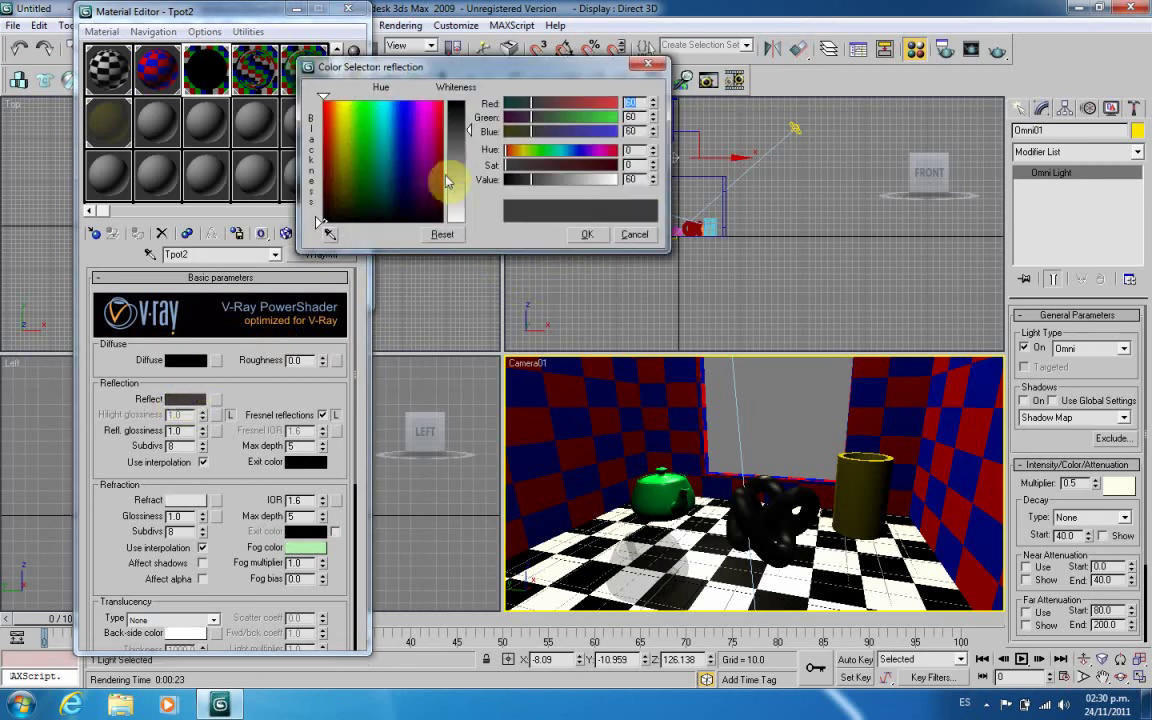
left_click_drag(456, 177, 467, 203)
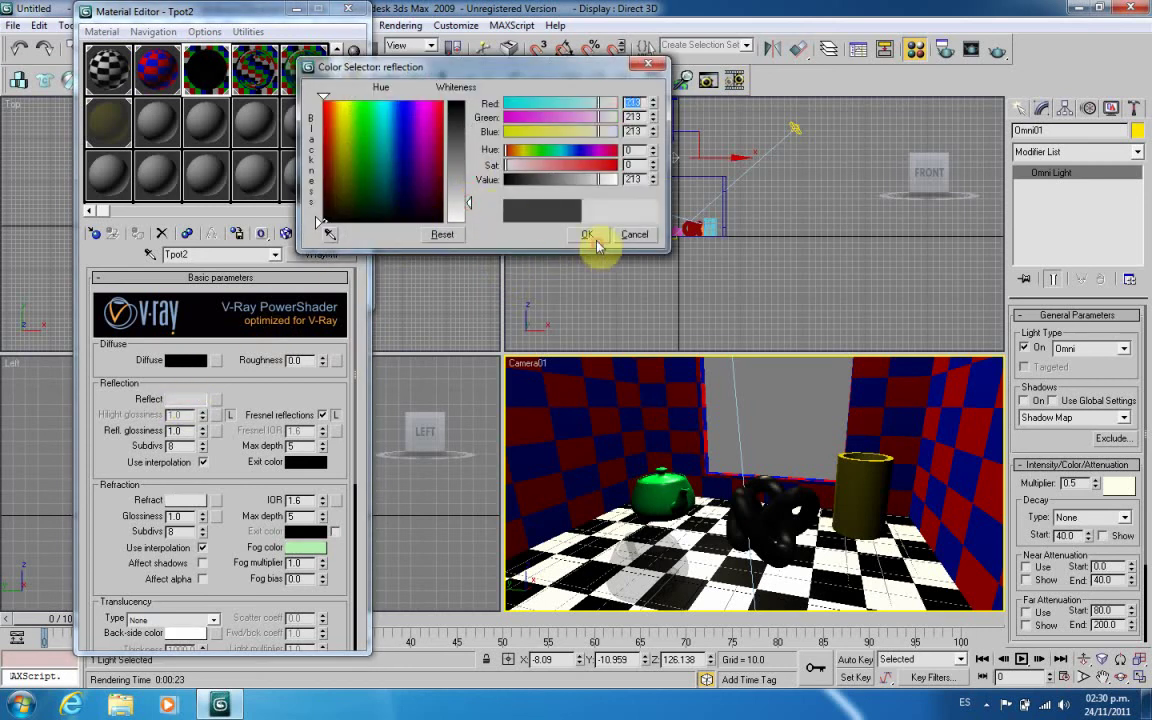
left_click(587, 234)
- Set Tpot2's fog colour to bright green and its refraction to black
left_click(316, 551)
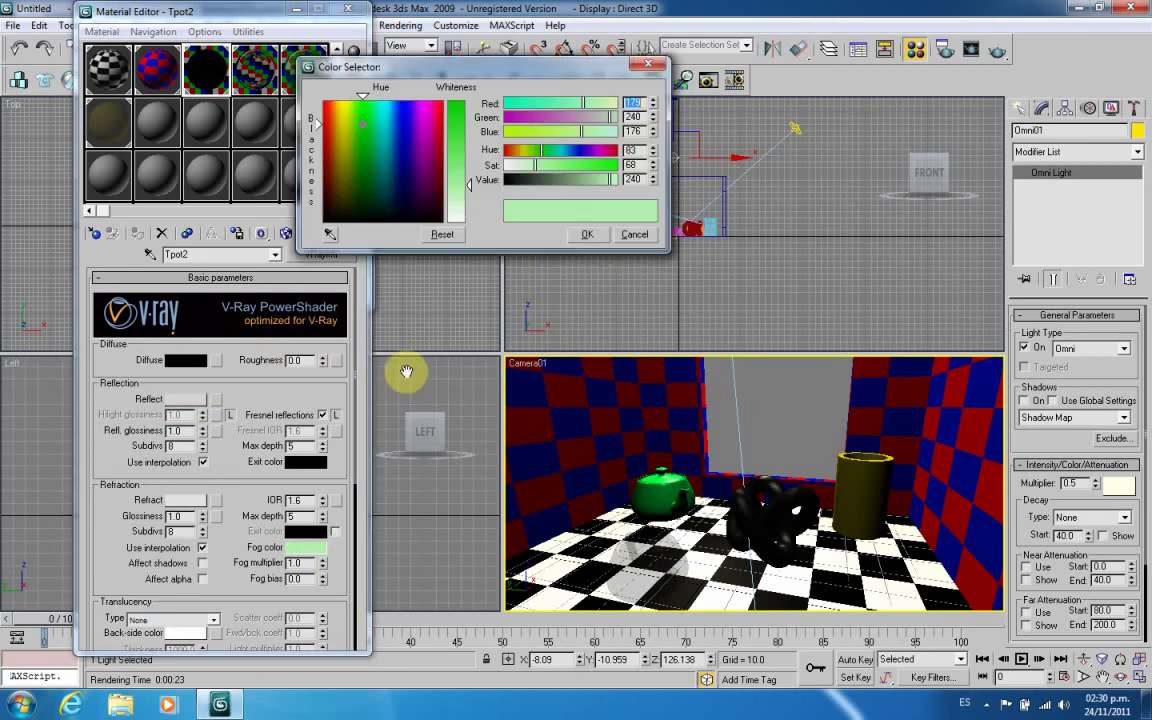
left_click_drag(458, 180, 469, 152)
left_click(587, 234)
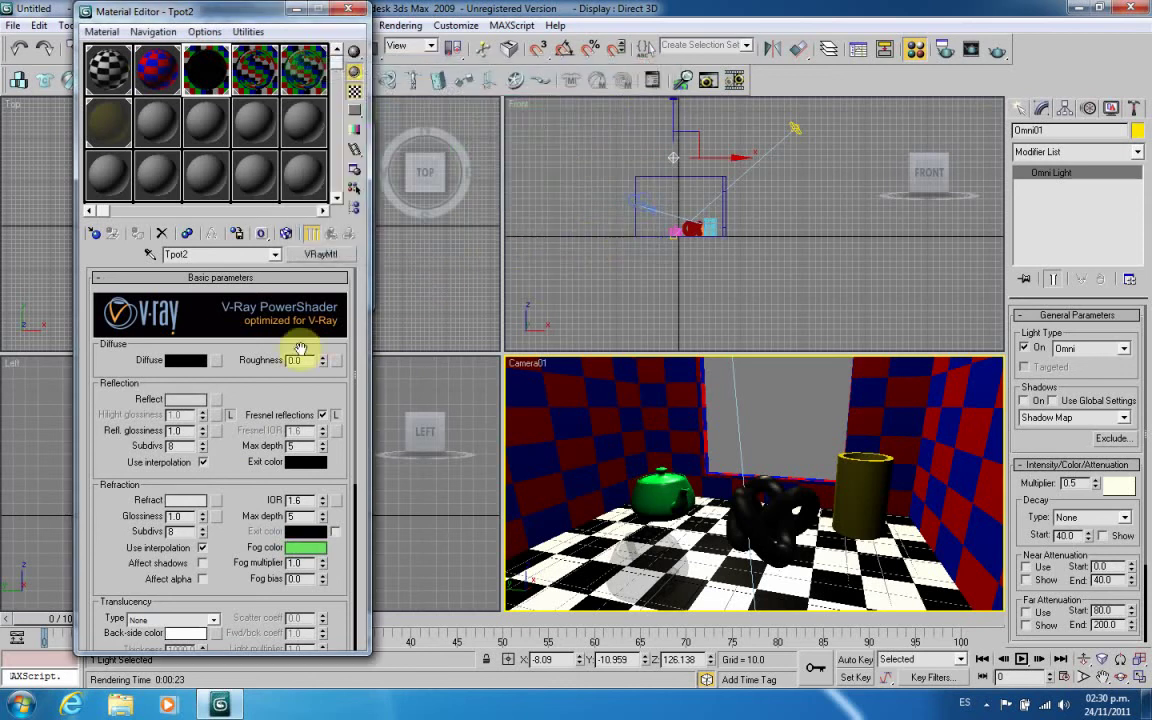
left_click(188, 500)
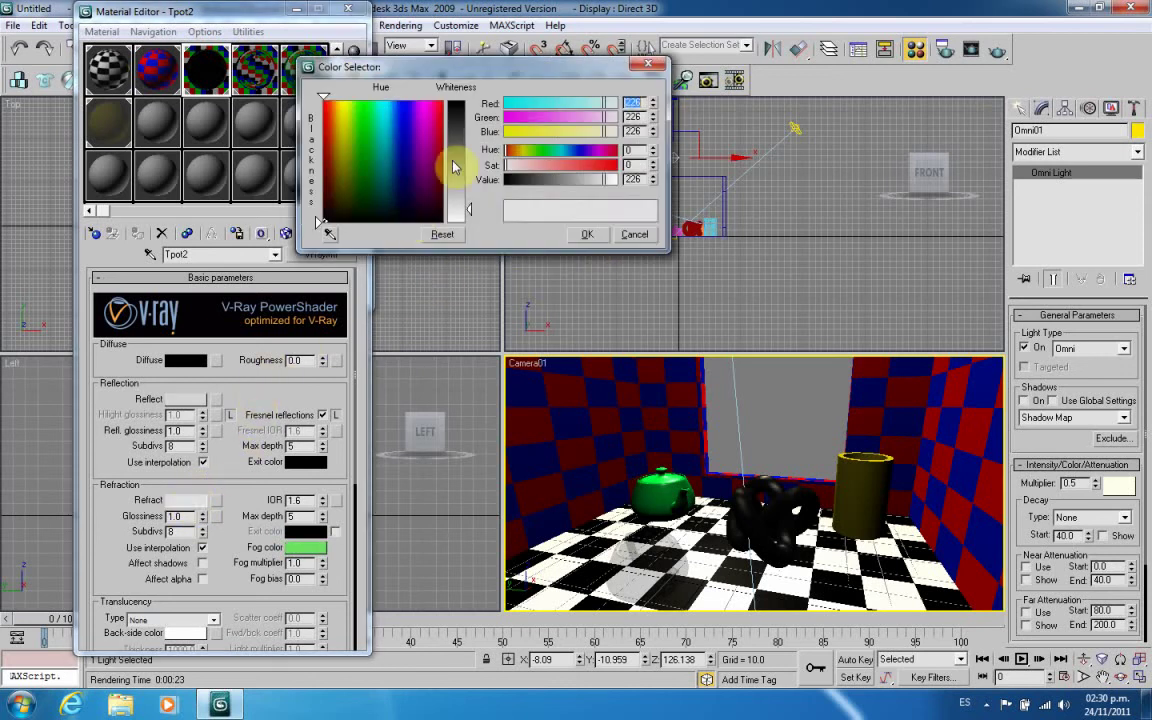
left_click_drag(453, 165, 453, 222)
left_click(587, 235)
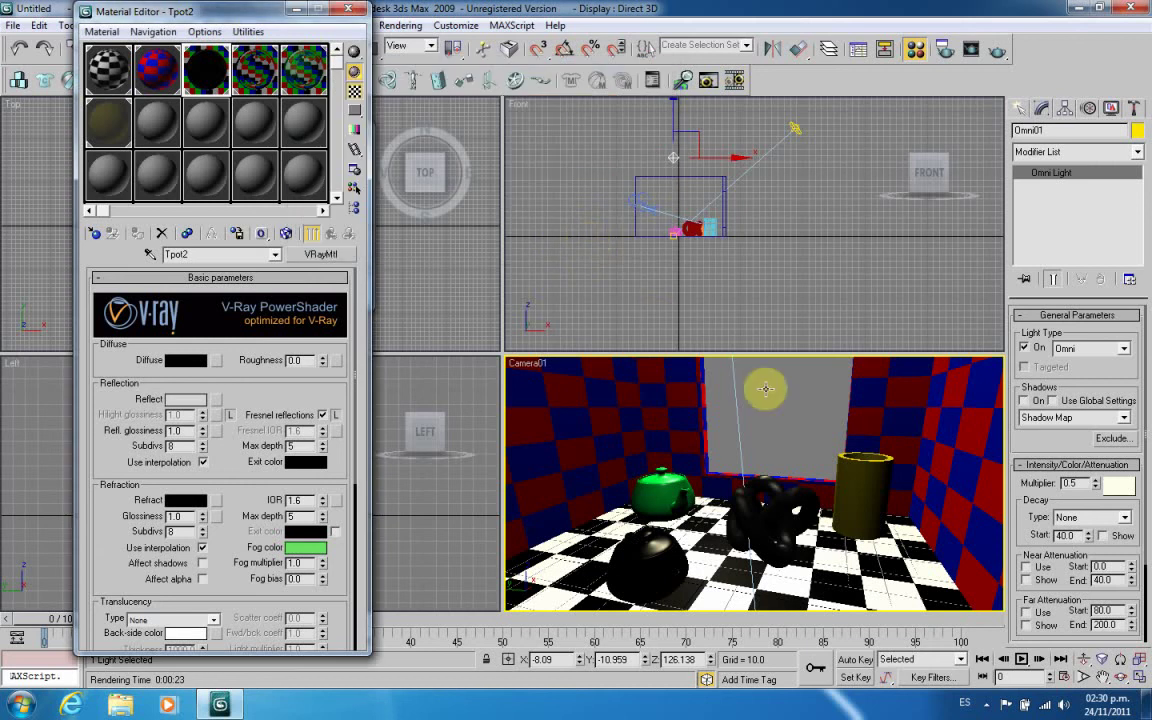
right_click(764, 398)
left_click(743, 391)
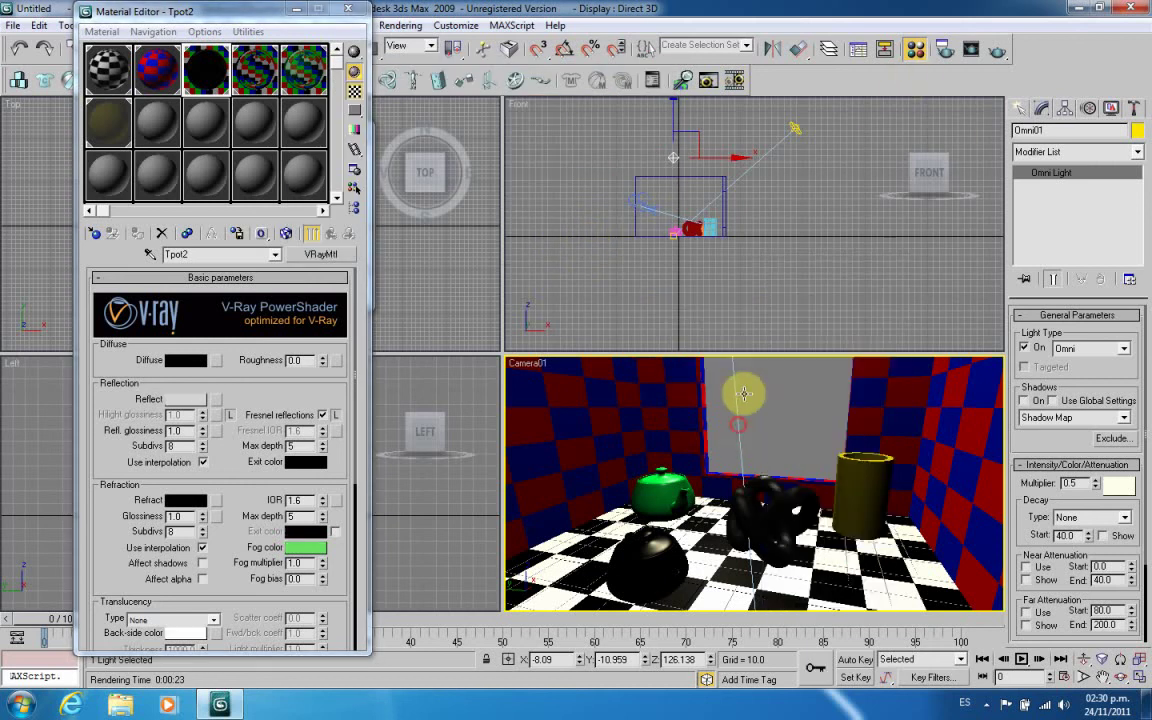
- Select Omni01 with its multiplier at 0.4 and render the Camera01 view
left_click(970, 52)
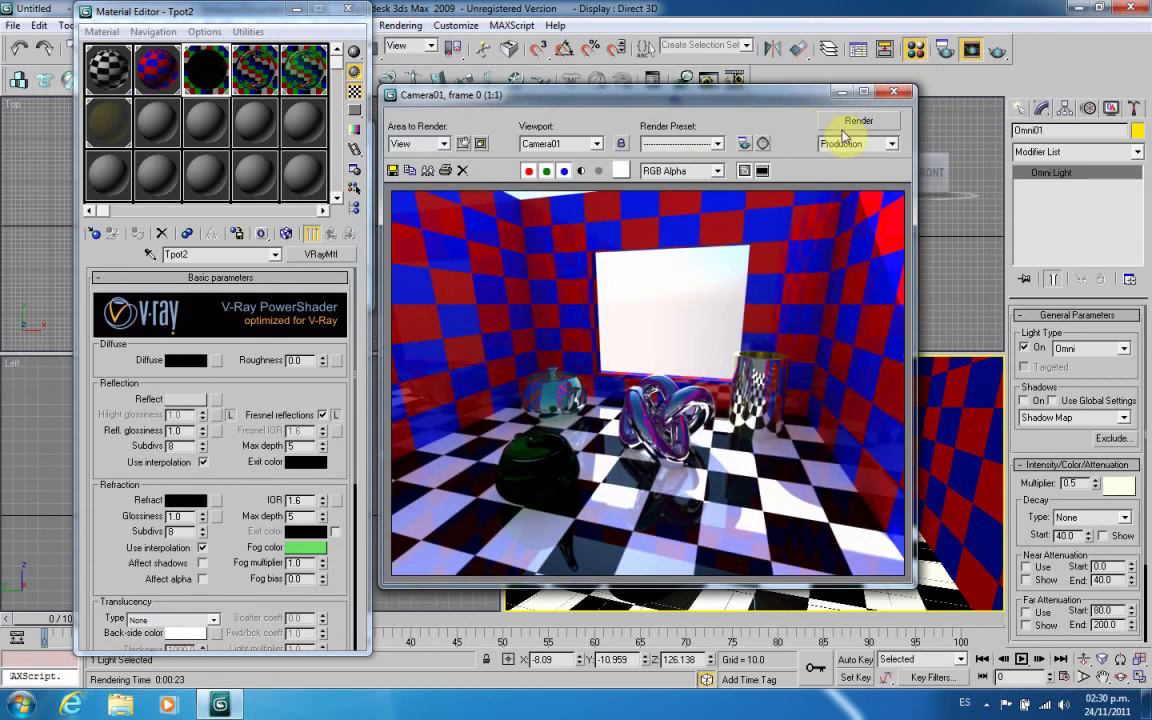
left_click(918, 86)
left_click(704, 260)
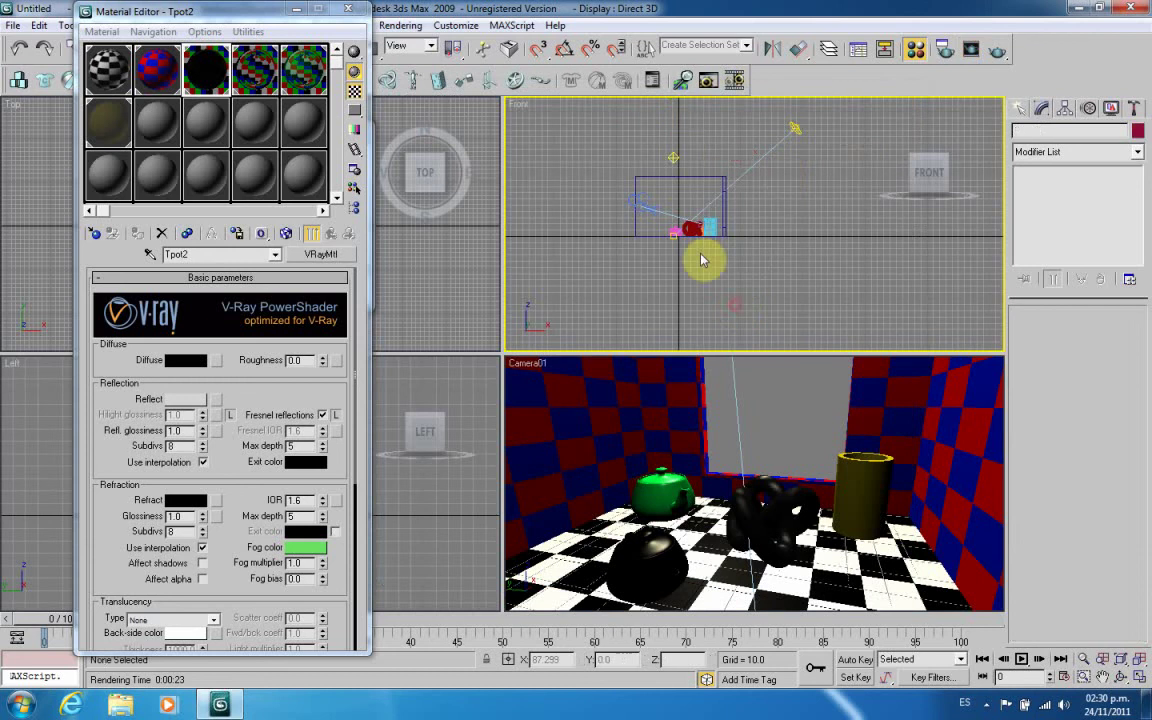
left_click(677, 156)
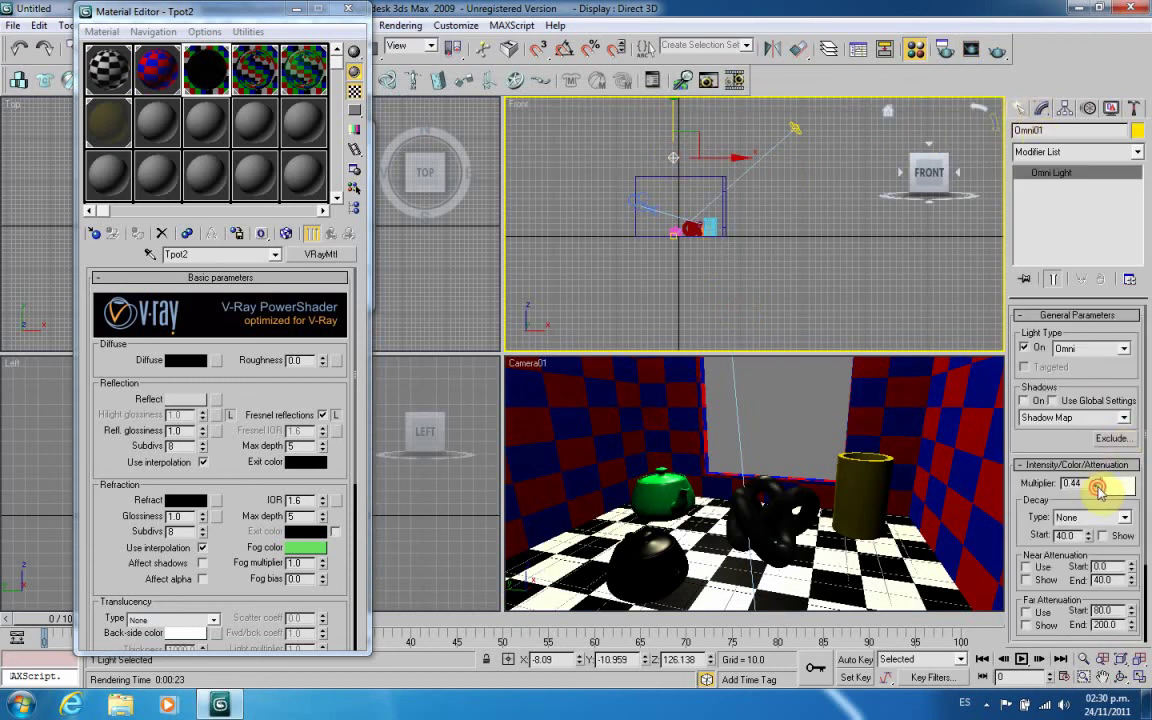
left_click(970, 49)
left_click(835, 124)
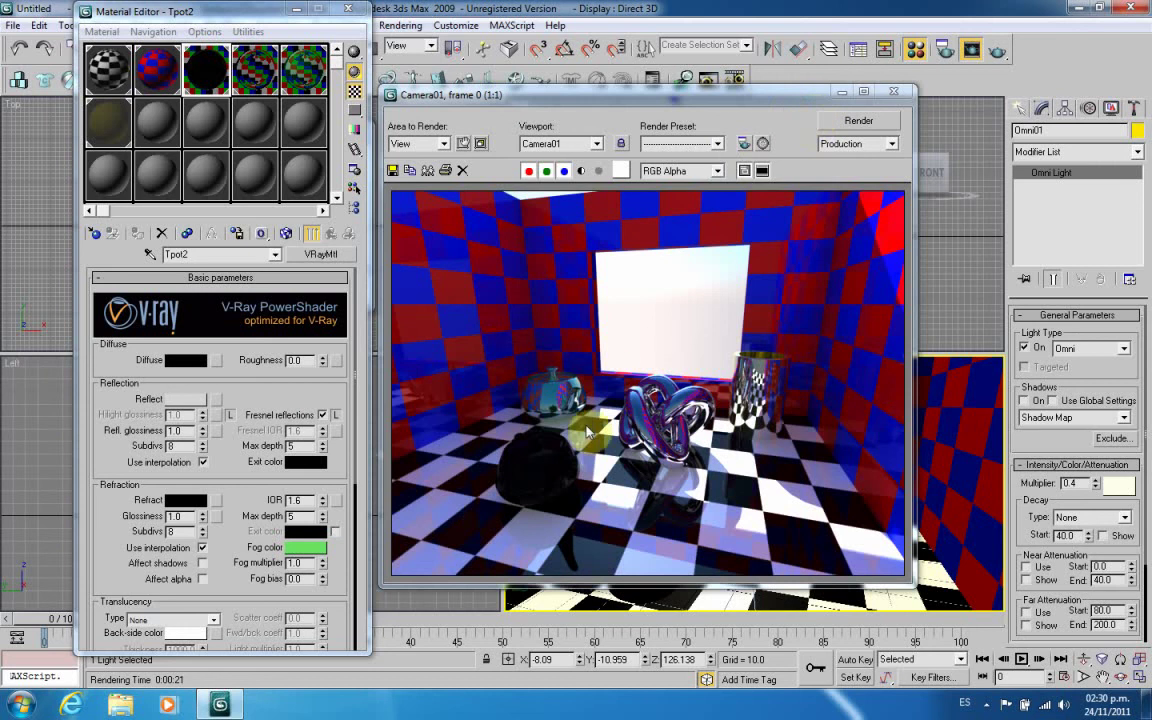
- Close the rendered frame, Material Editor and V-Ray messages log, clearing the selection
left_click(848, 90)
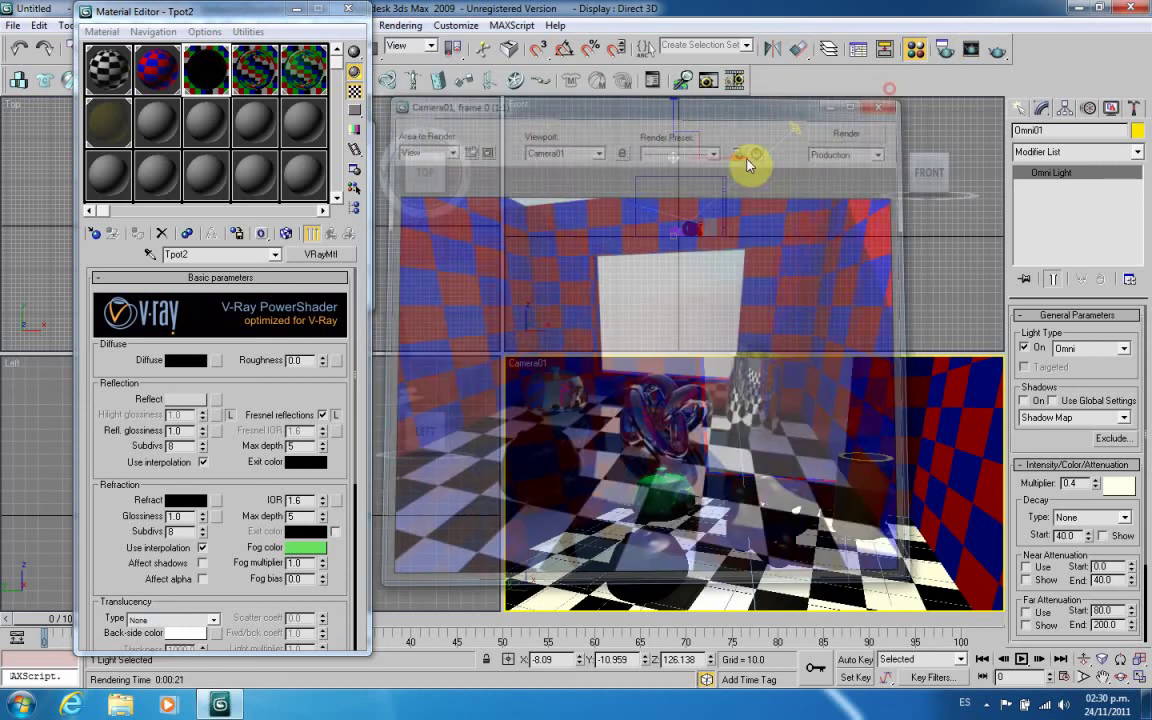
left_click(321, 12)
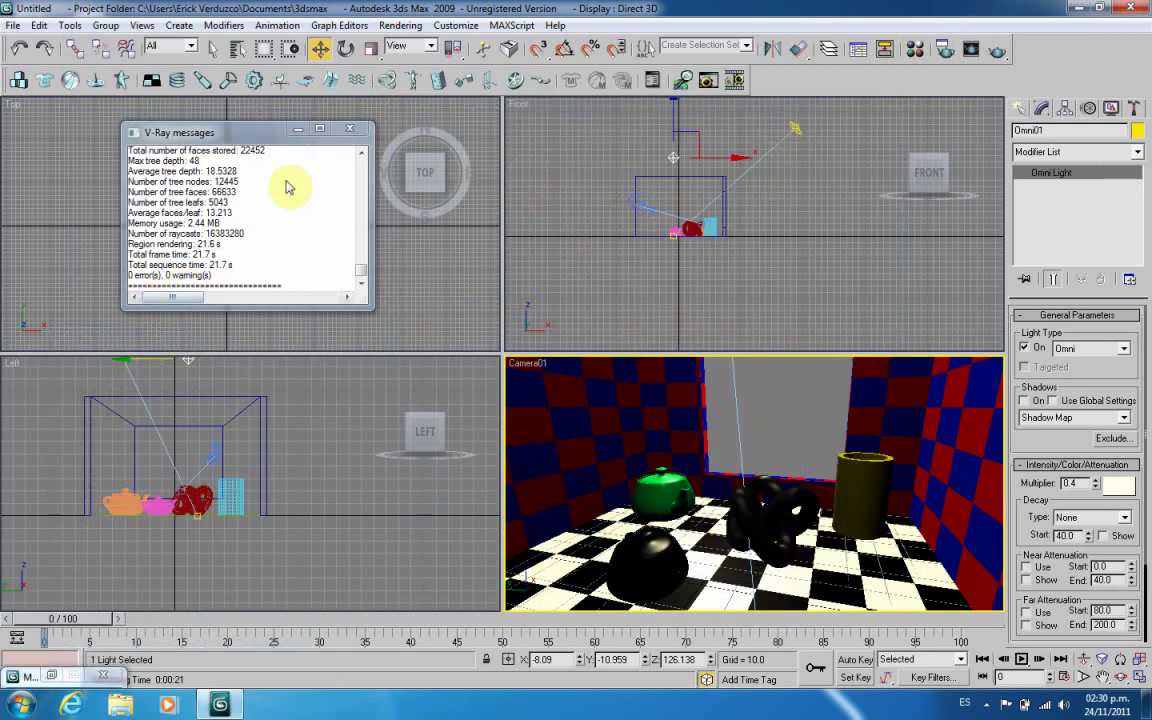
left_click(360, 129)
left_click(295, 257)
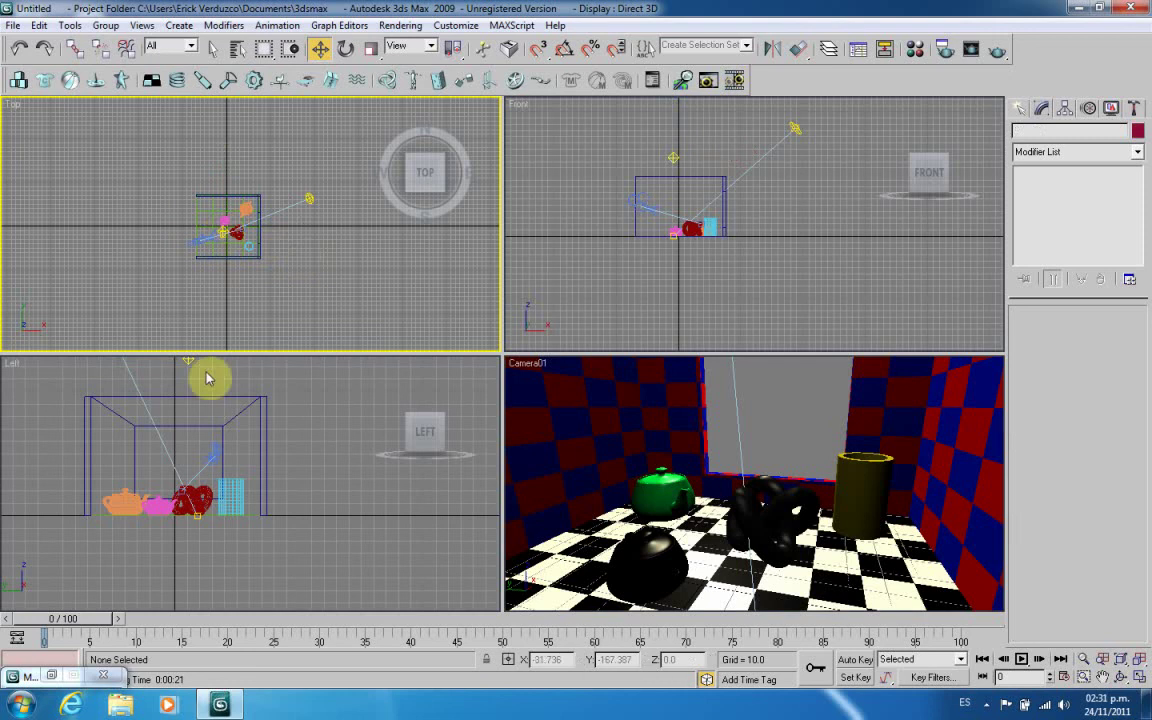
- Delete the extra dark Teapot02 from the scene and activate the camera viewport
left_click(153, 503)
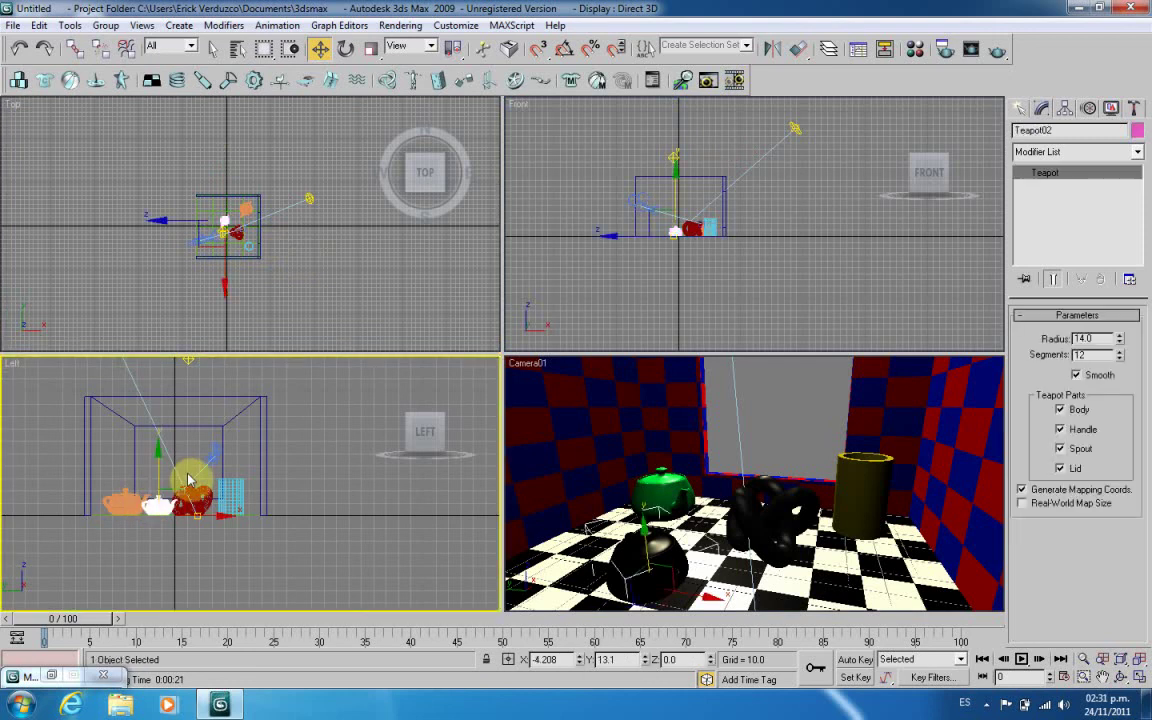
key("Delete")
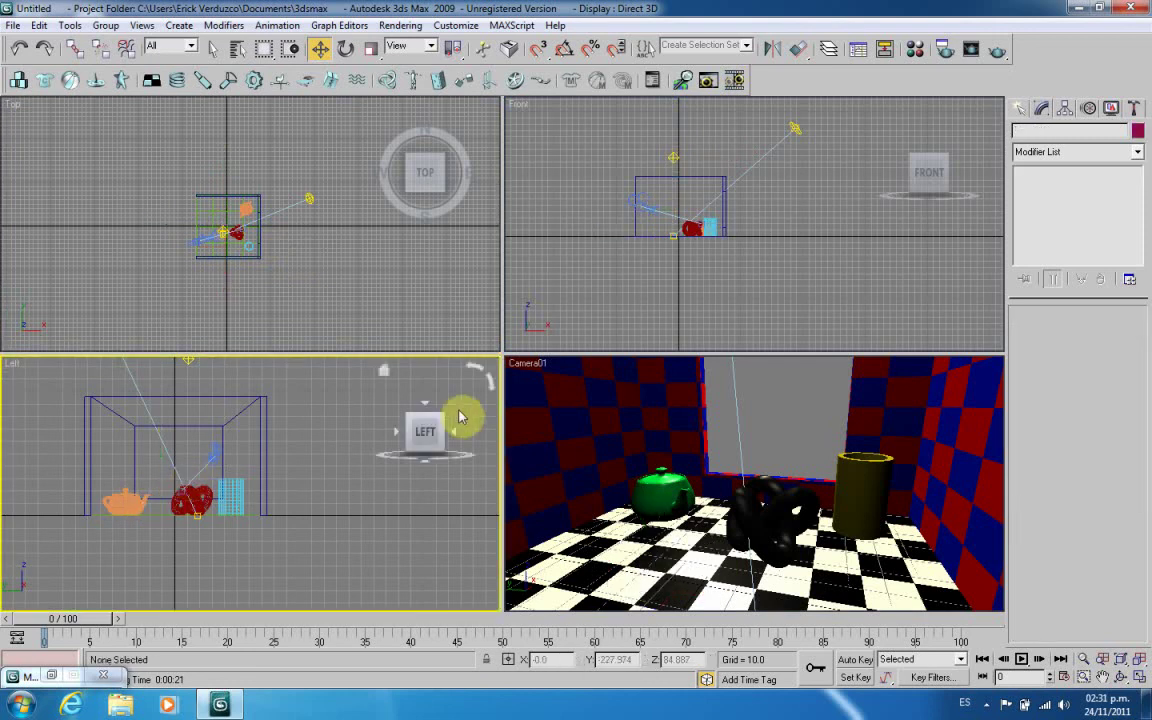
left_click(752, 404)
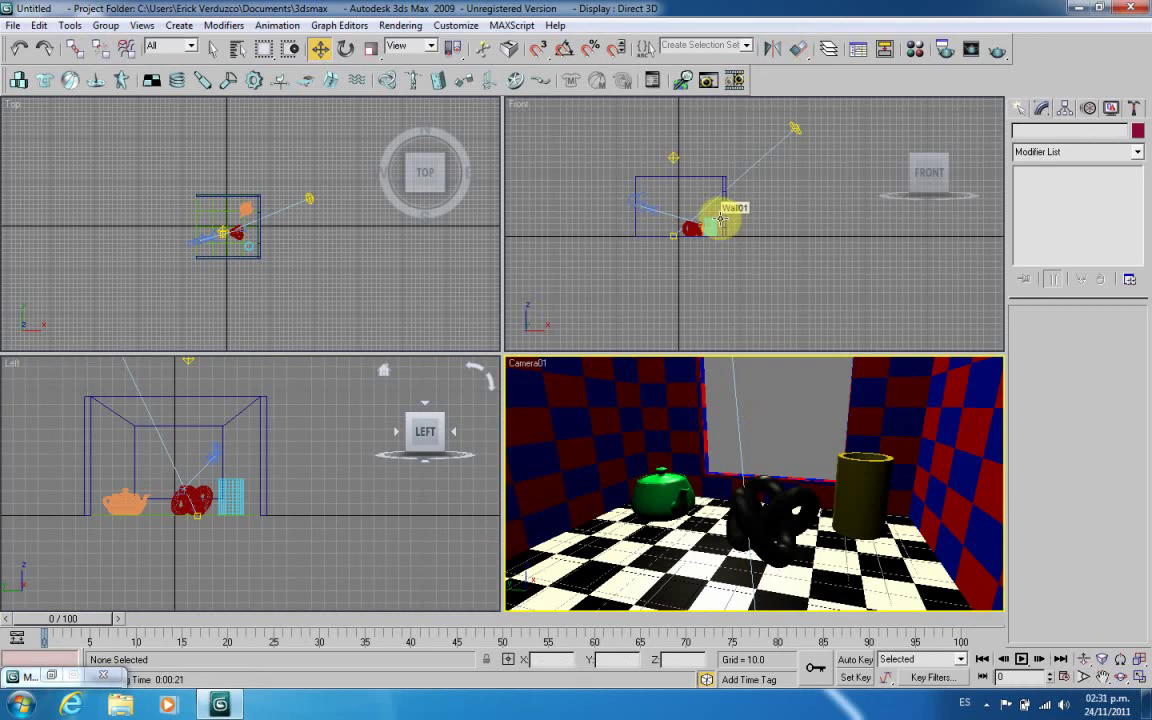
- Load Cielo Azul from My Pictures > Backgrounds as the Bitmap environment map
key("8")
left_click(360, 217)
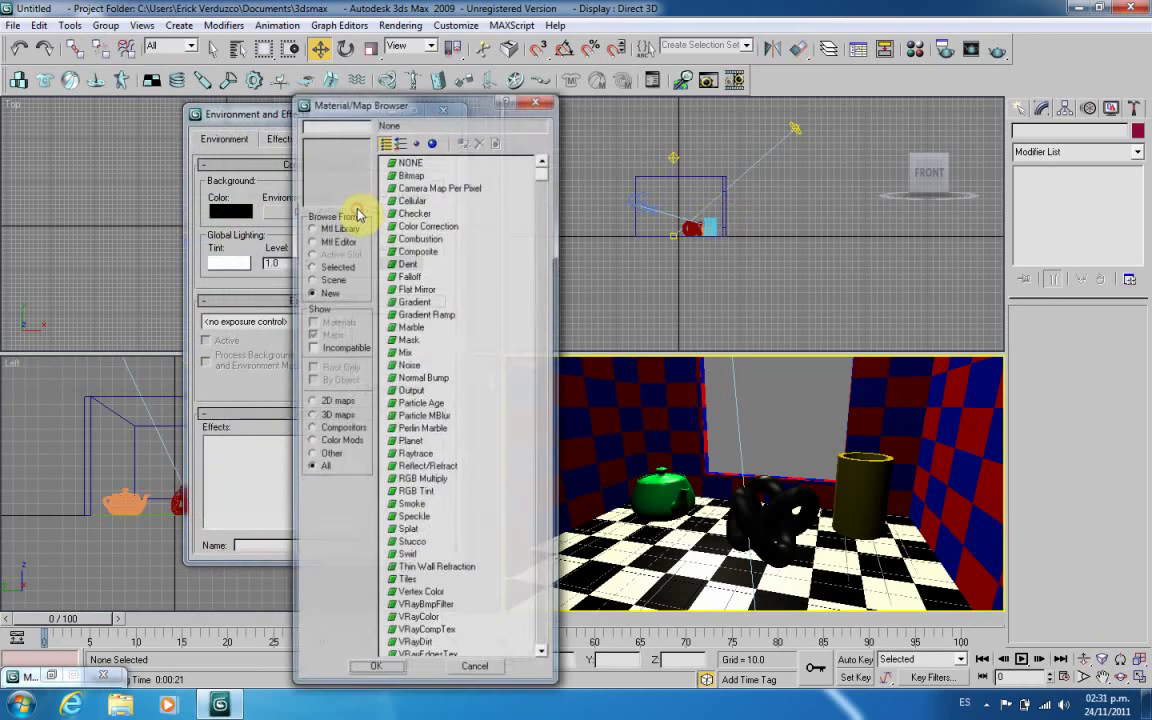
double_click(415, 175)
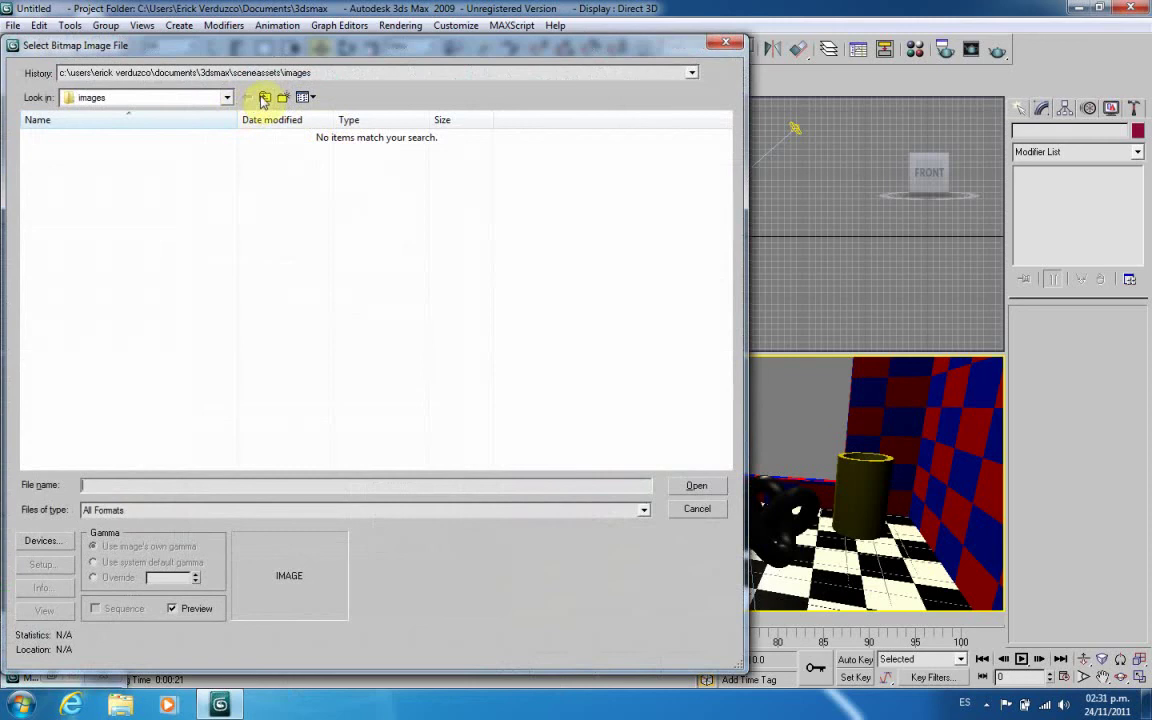
left_click(264, 98)
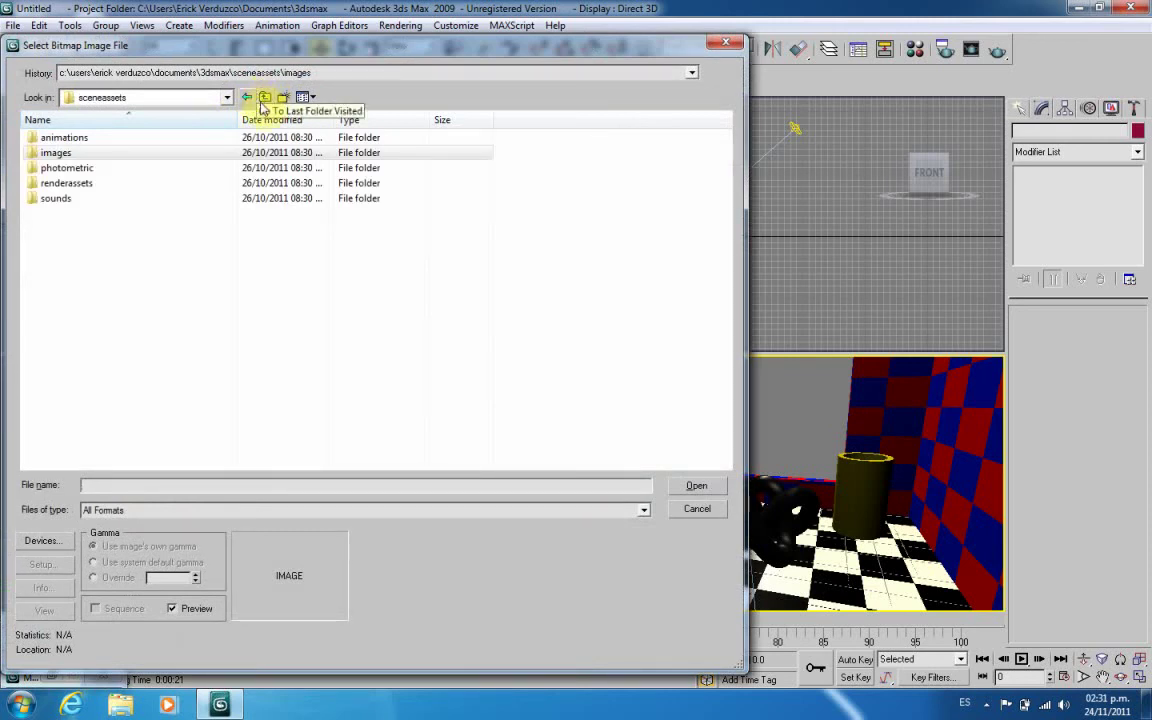
left_click(265, 98)
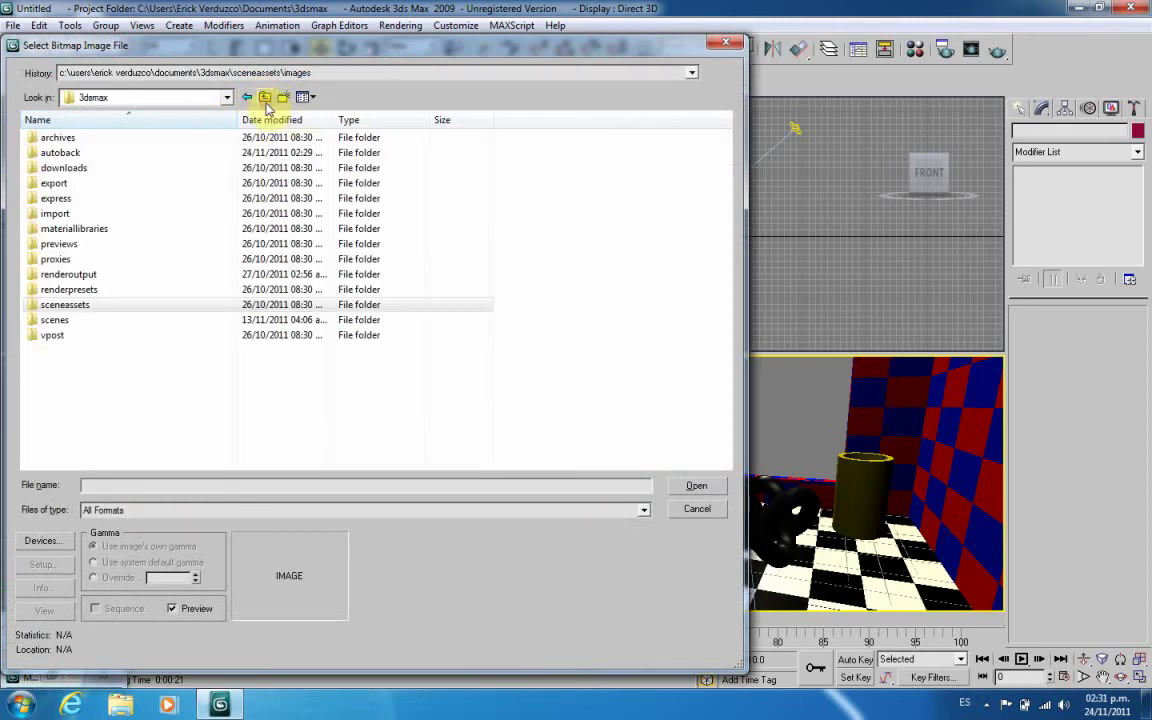
left_click(265, 98)
left_click(265, 98)
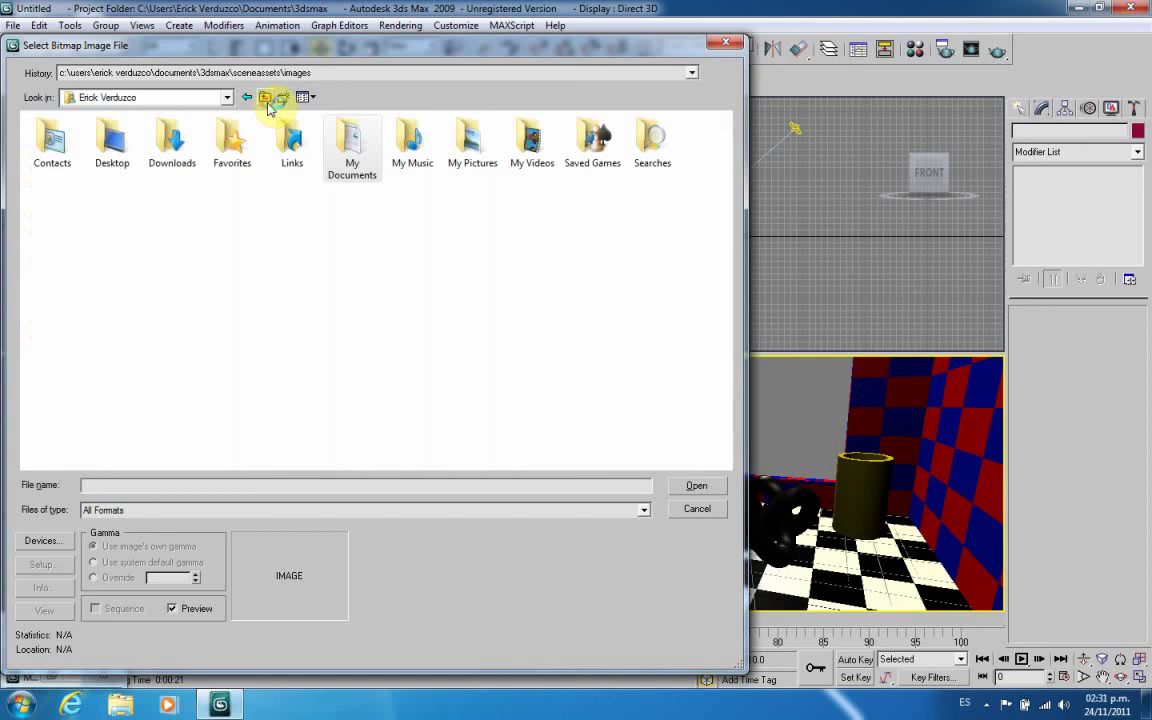
double_click(474, 145)
double_click(79, 178)
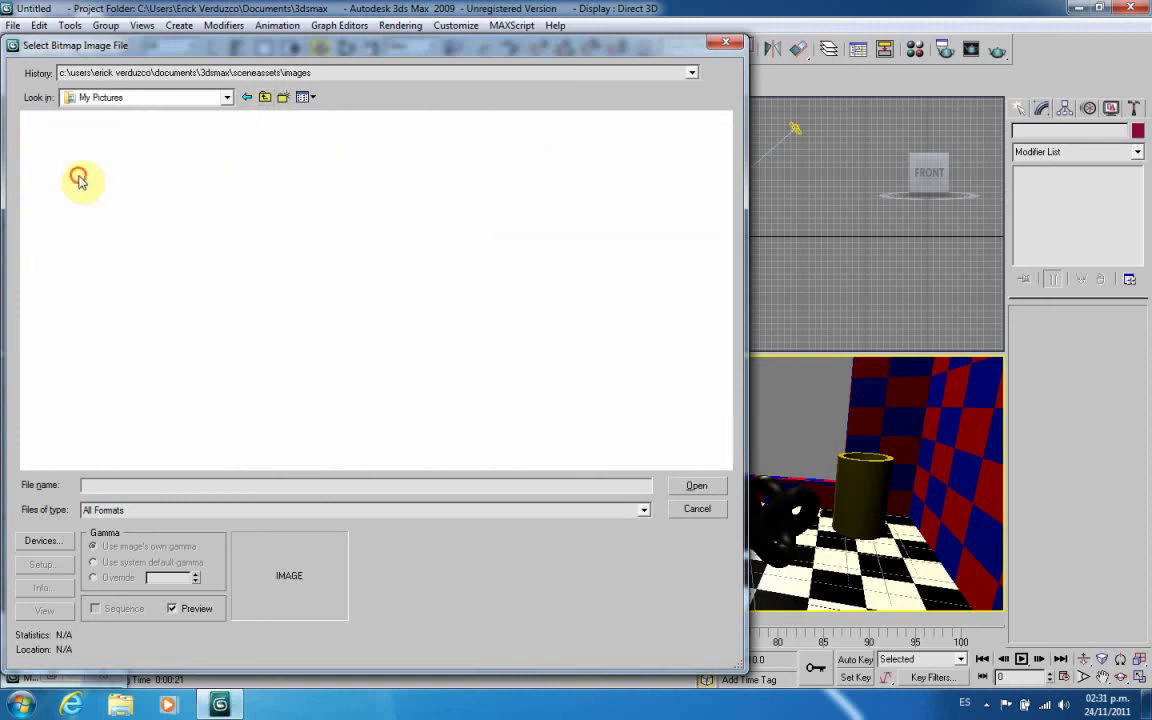
left_click(149, 178)
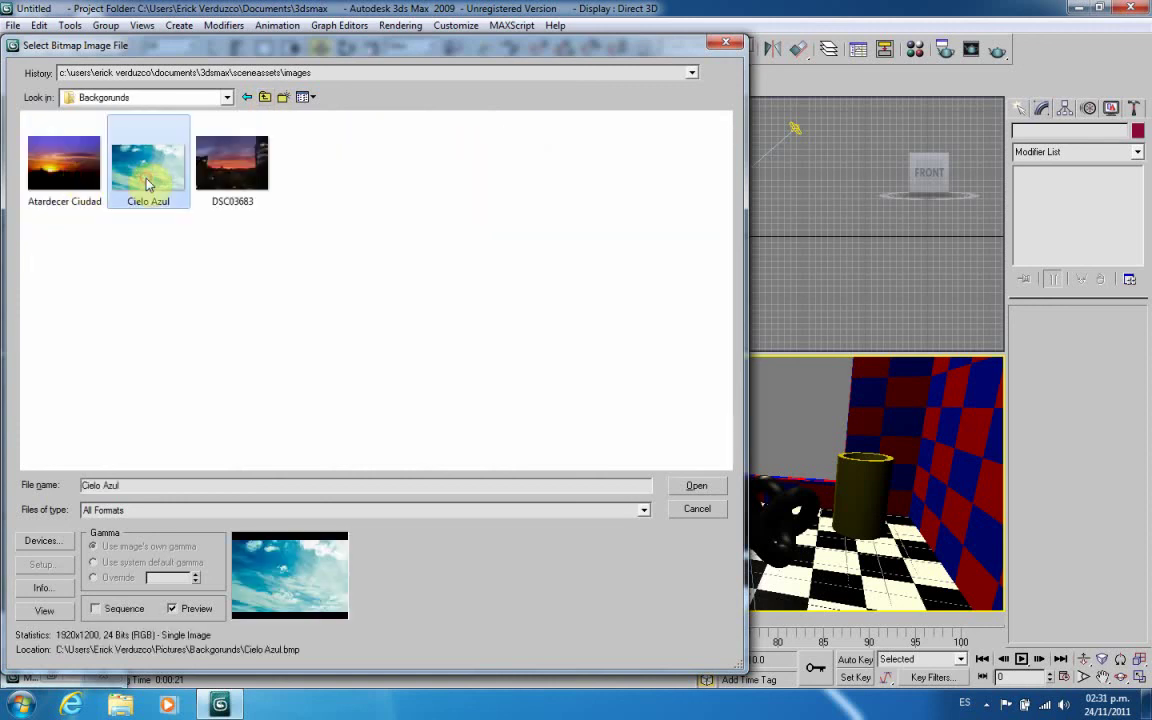
left_click(700, 485)
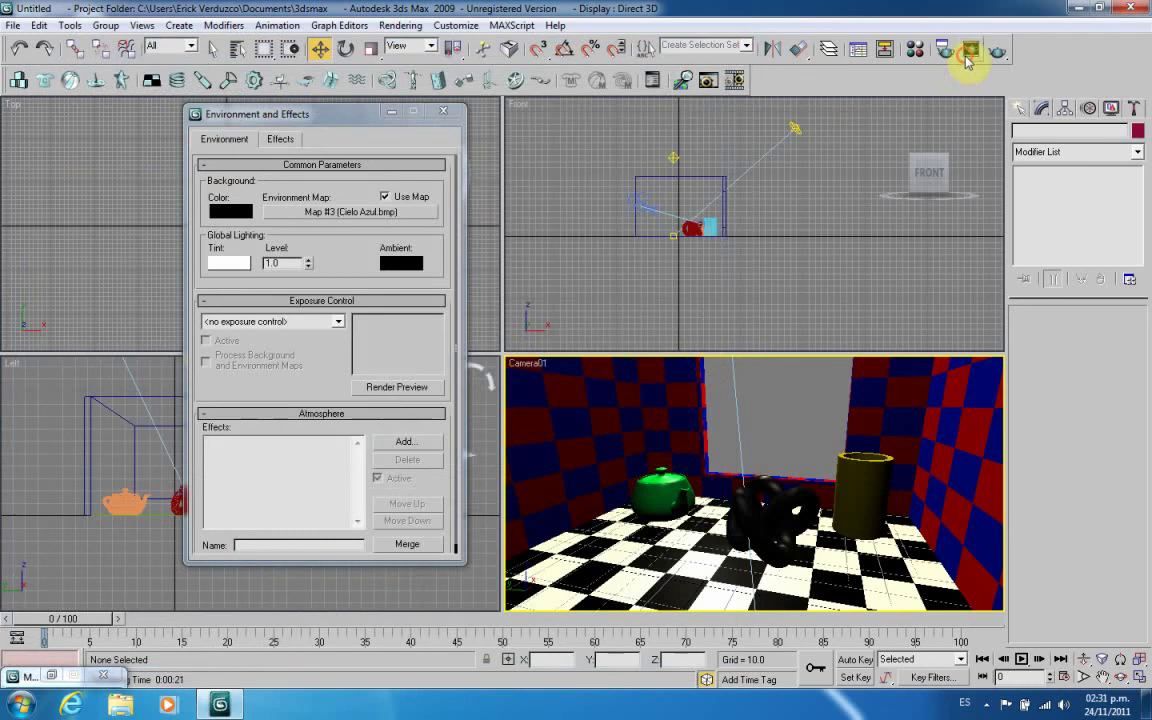
- Render Camera01 with the Cielo Azul environment, then close the render and Environment and Effects windows
left_click(968, 55)
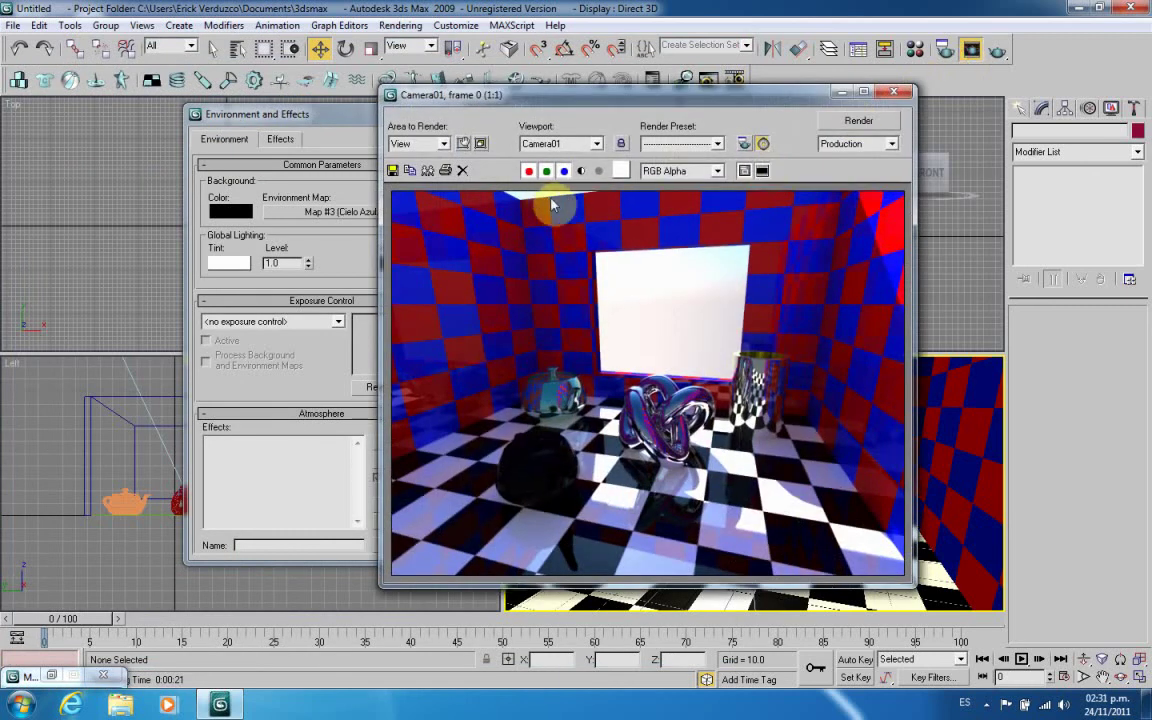
left_click(893, 92)
left_click(445, 113)
- Select Camera01 in the Front viewport and make the Camera viewport active
left_click(635, 257)
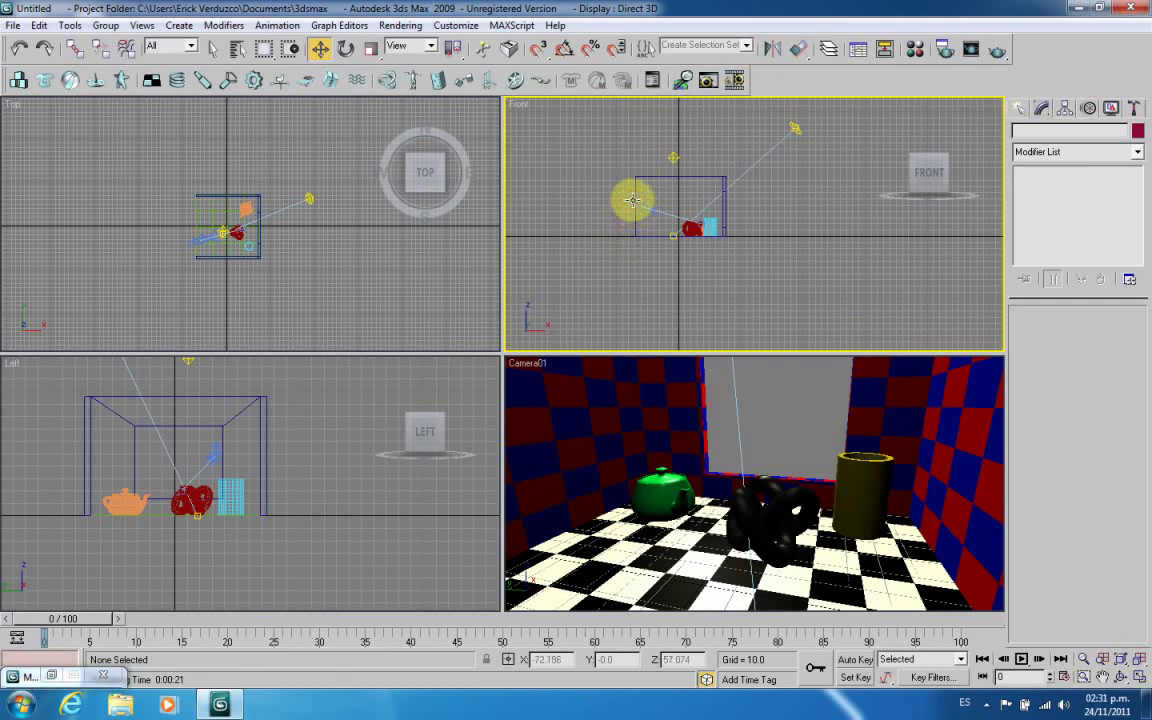
left_click(633, 200)
left_click(627, 197)
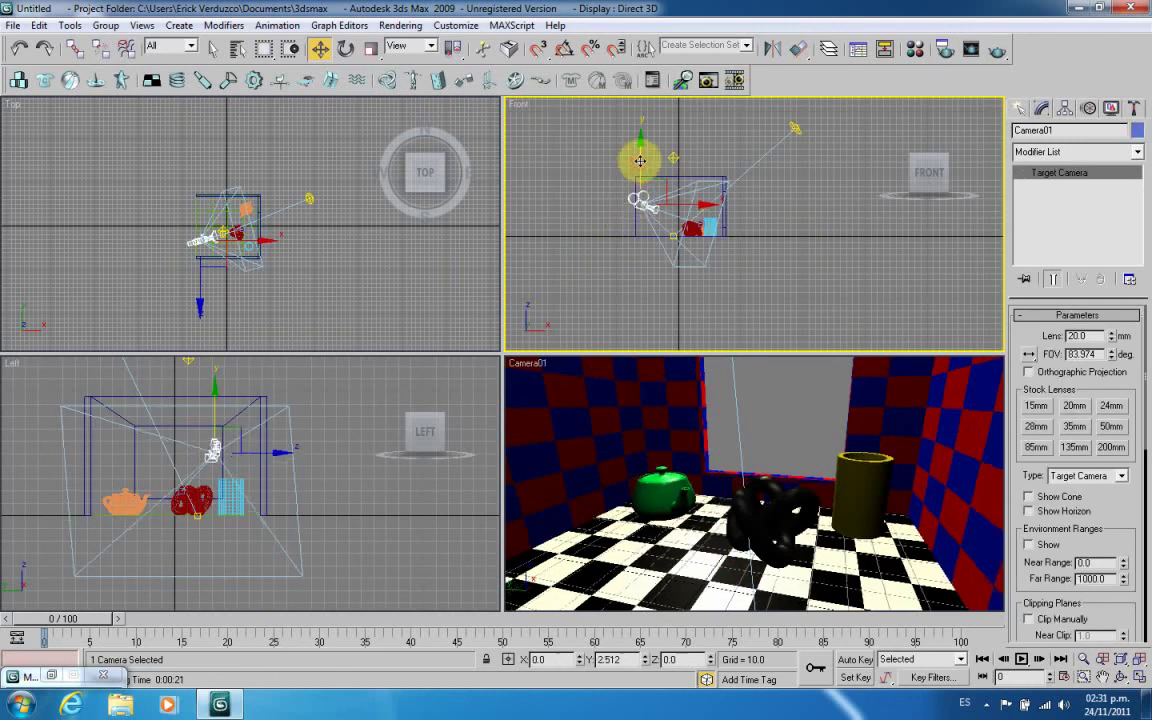
middle_click(764, 386)
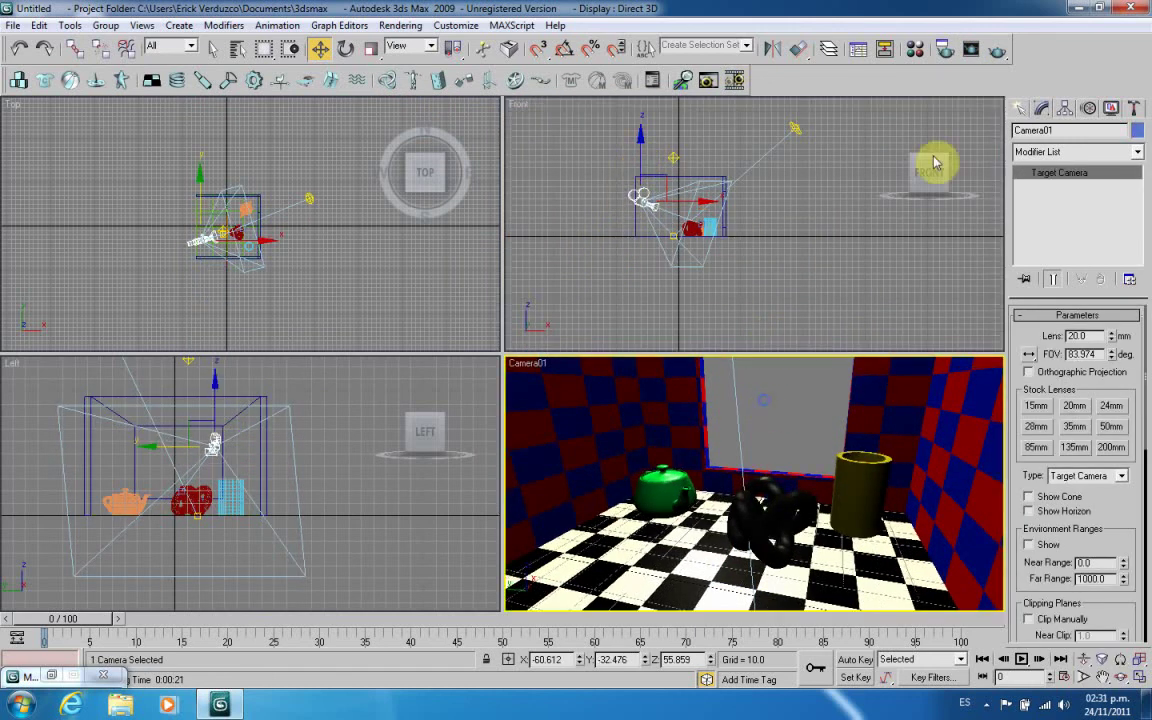
- Render Camera01 so the blue cloudy sky shows through the window opening
left_click(971, 49)
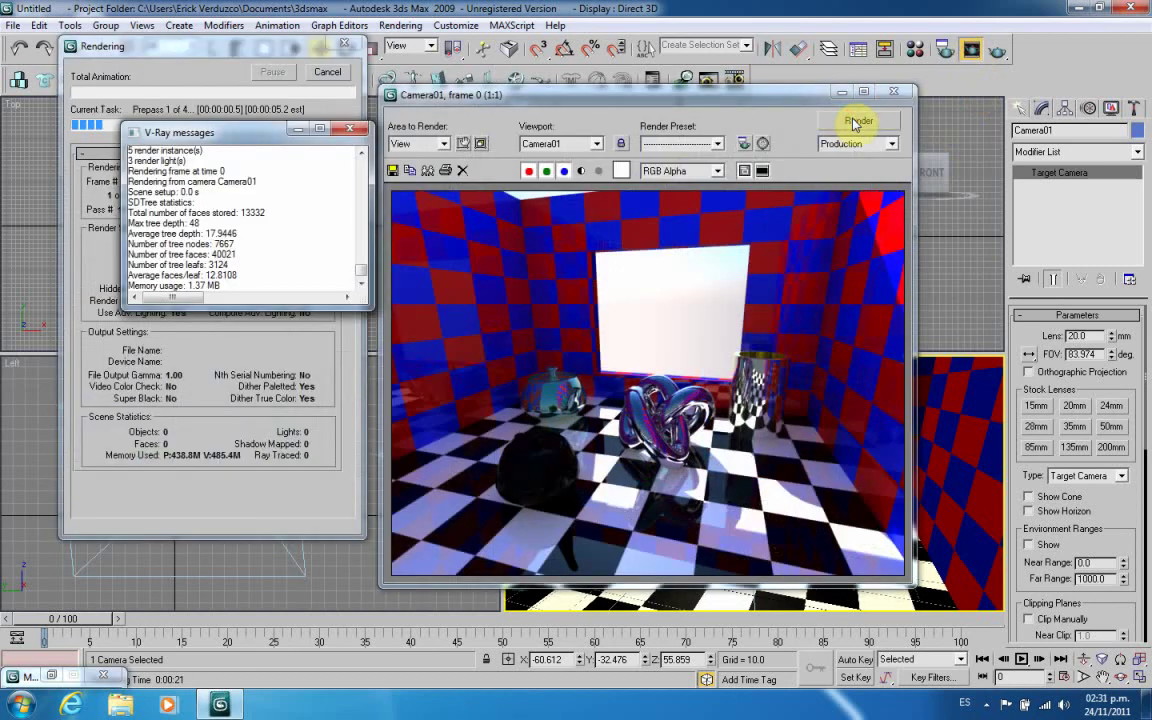